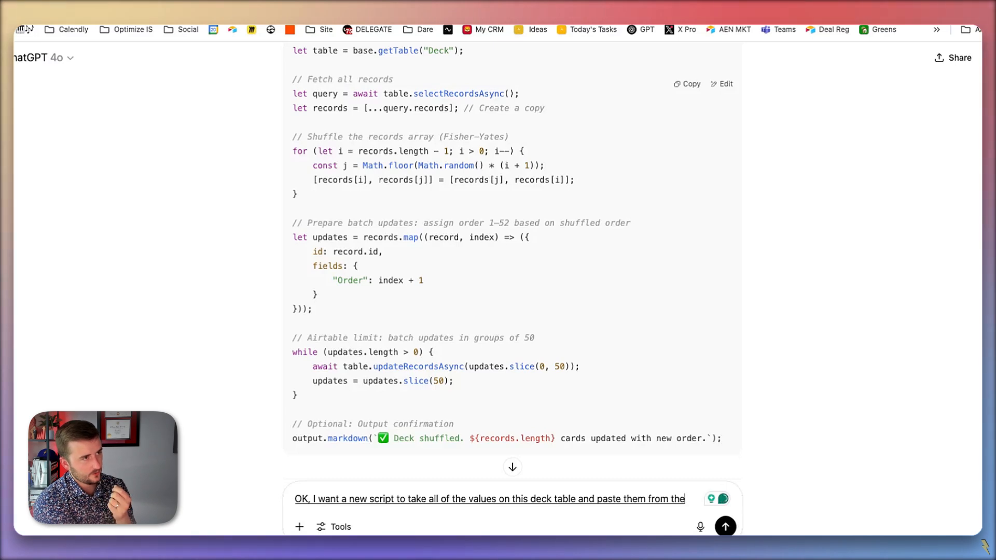
- Complete the script request with "proper order field into the order field." and send it
text(proper order field into the order field)
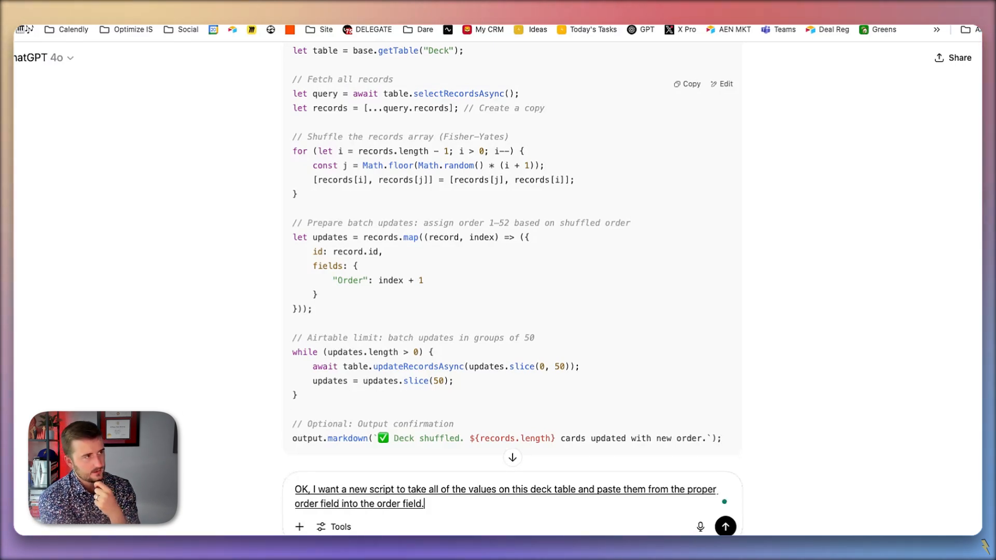
text(.)
key(Return)
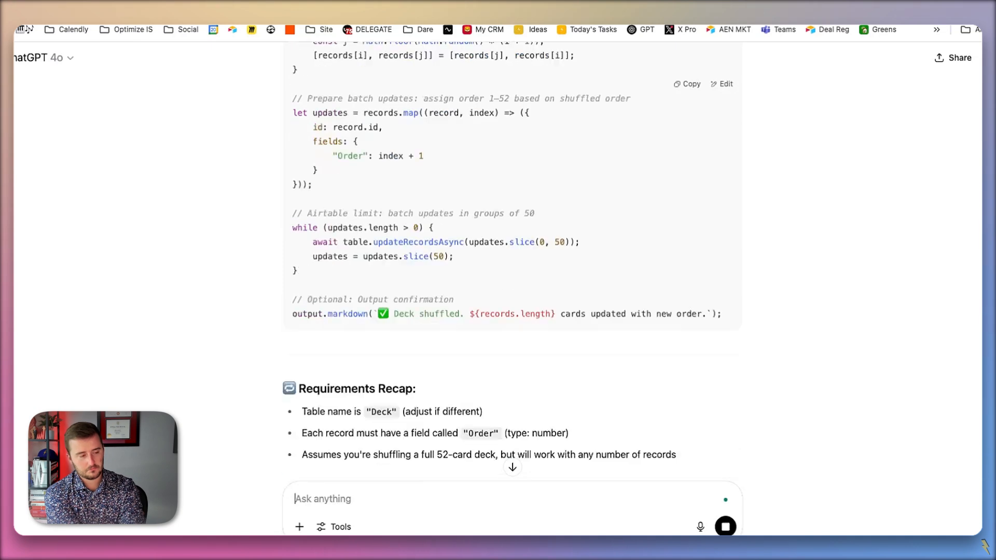
text(We'll see if it does that so)
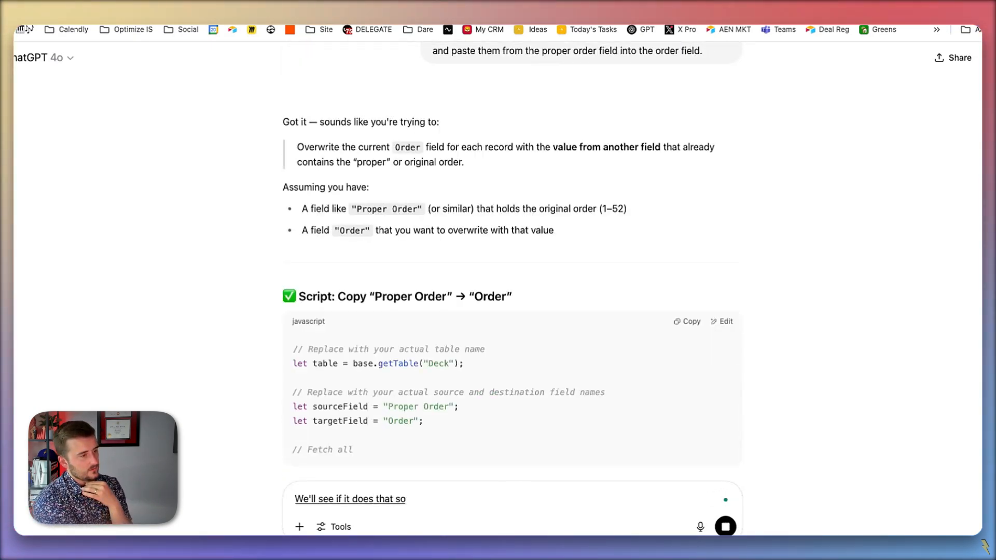
text( what you want want to tell the script to do is basically)
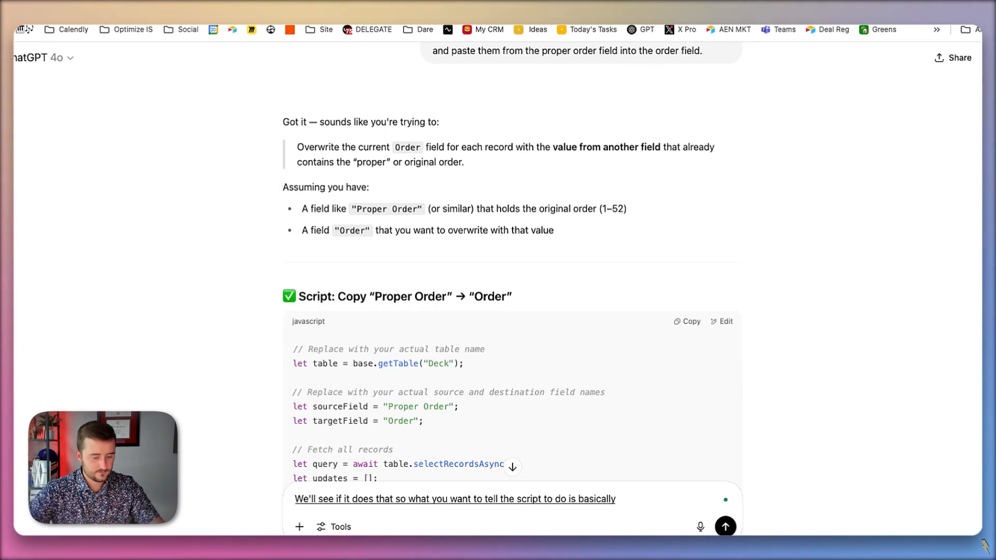
key(super+a)
key(BackSpace)
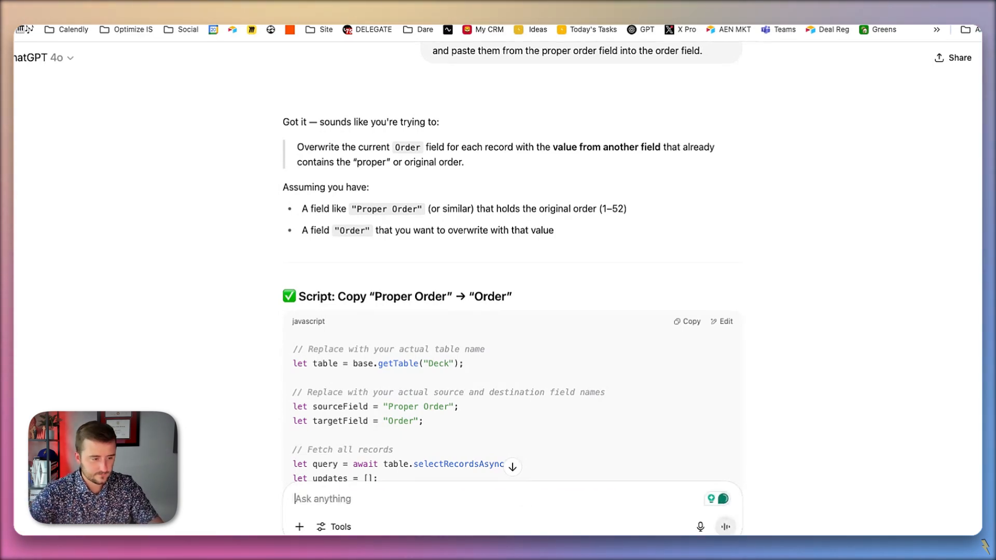
- Edit the sent script request and append "I want this to apply to all of the records in the deck table."
scroll(419, 387, up, 3)
scroll(419, 387, up, 3)
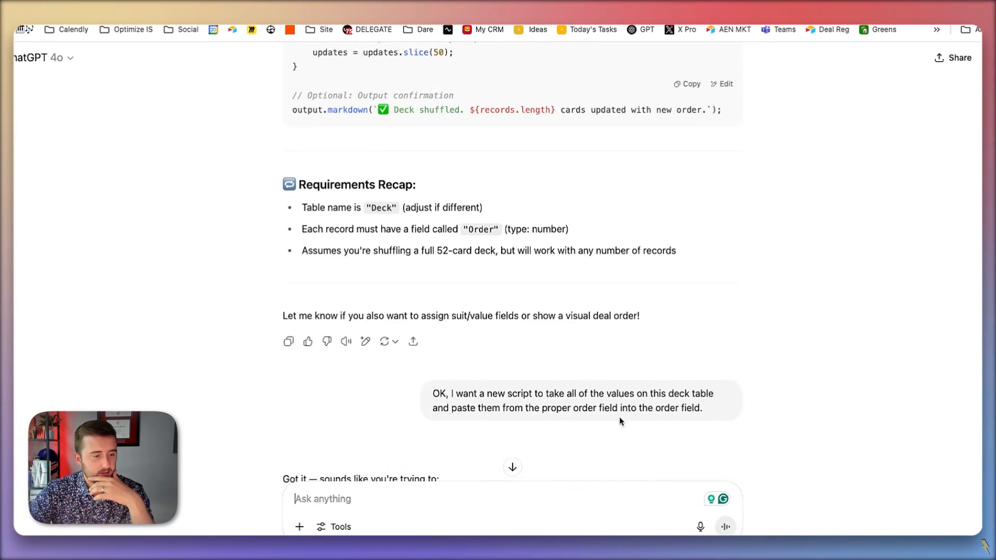
scroll(619, 416, down, 1)
click(737, 343)
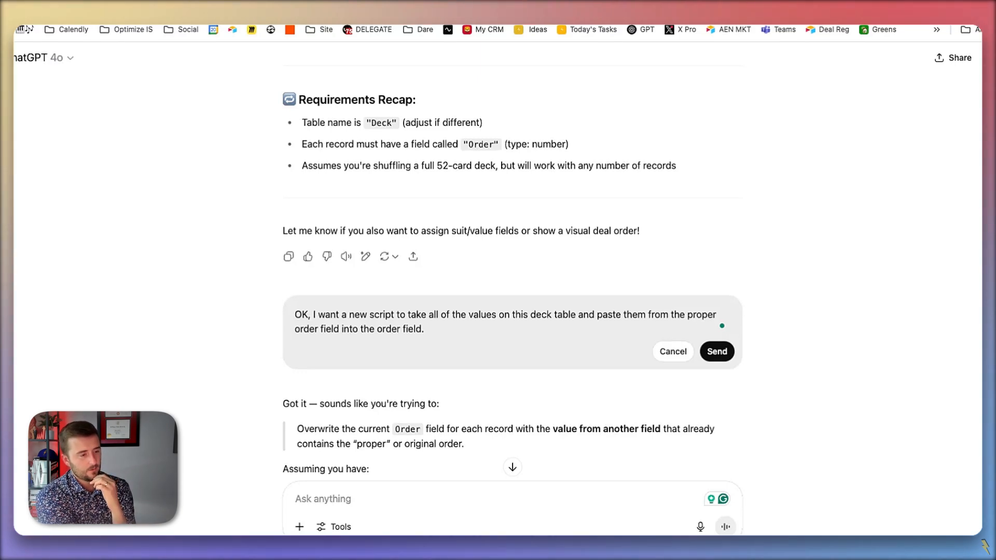
text(I want this to apply to all of)
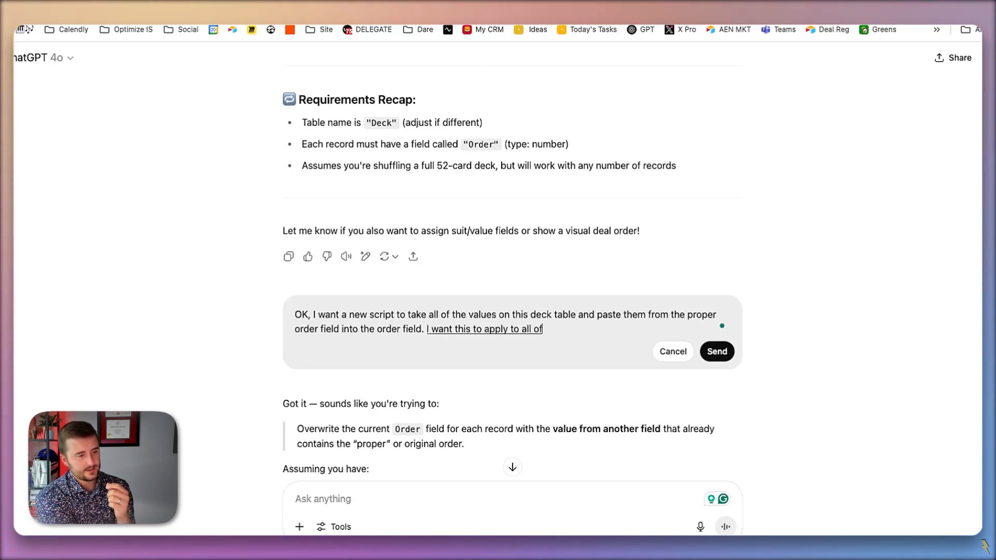
text( the records in the deck table.)
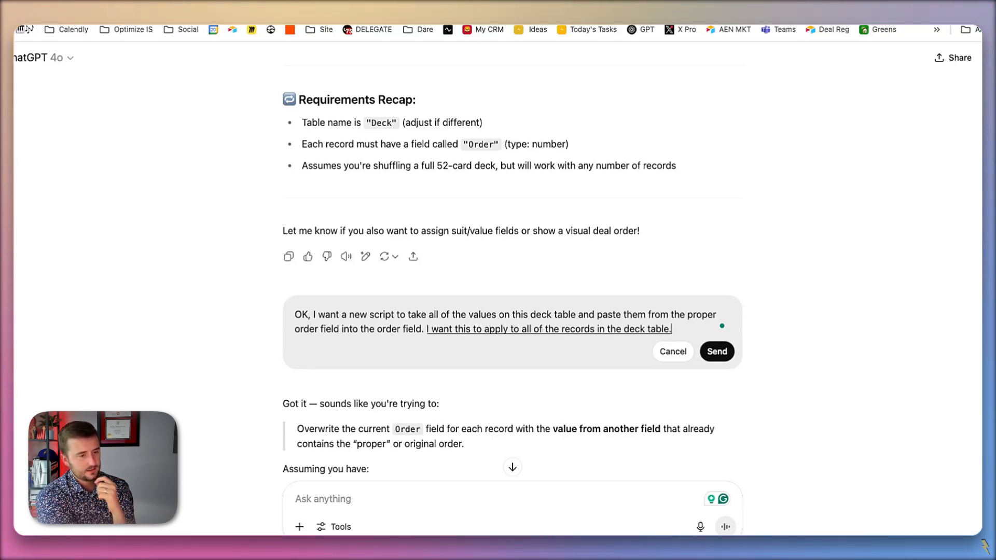
text( There may be more than 50)
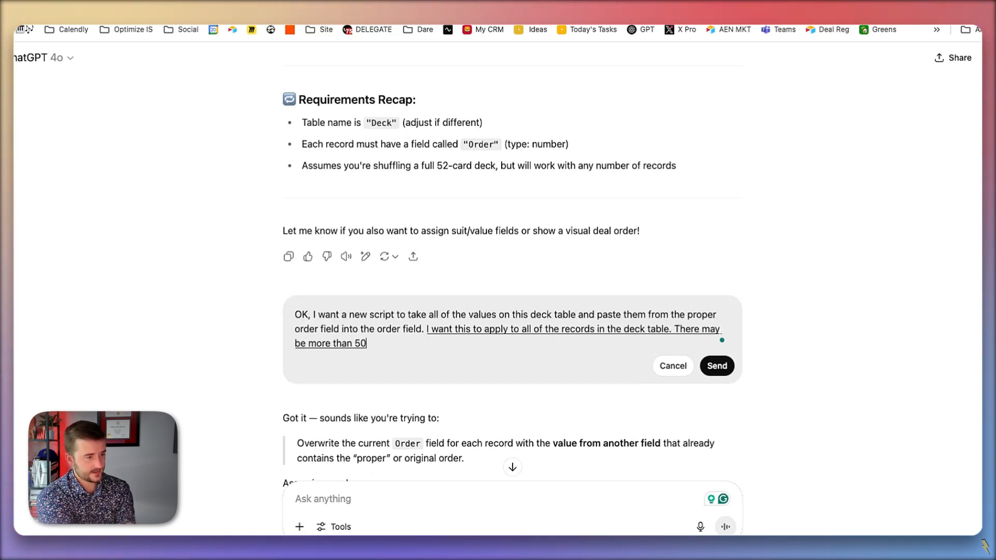
text( records in the deck table)
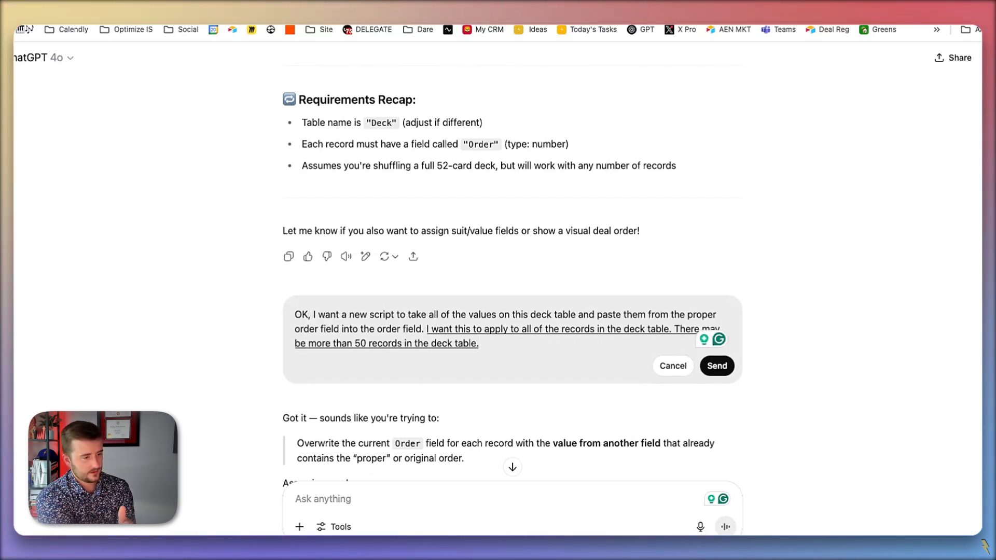
text(. In fact they're at least 502)
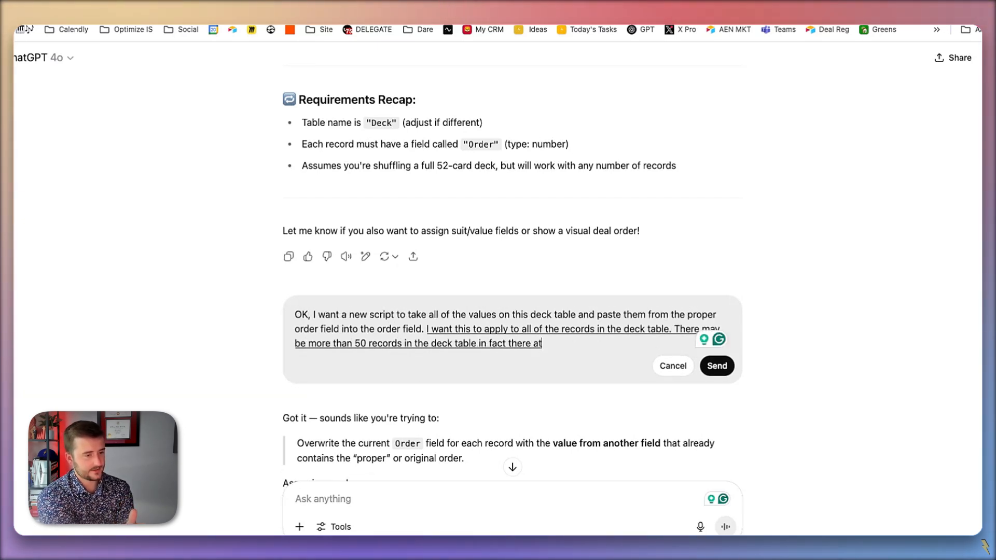
- Append "There may be more than 50 records in the deck table. In fact they're at at least 52 at all times." to the request
key(BackSpace)
key(BackSpace)
text(2.at)
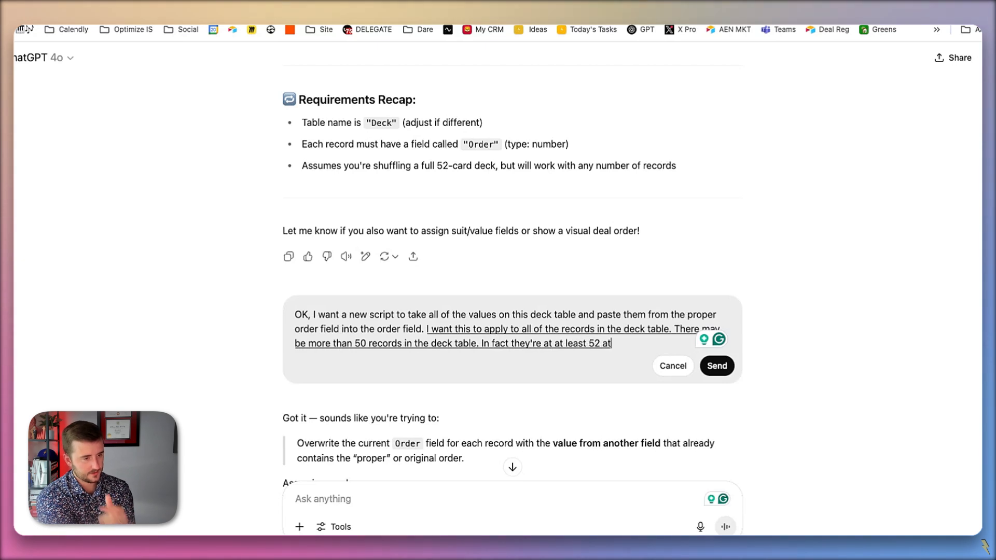
text( all times.)
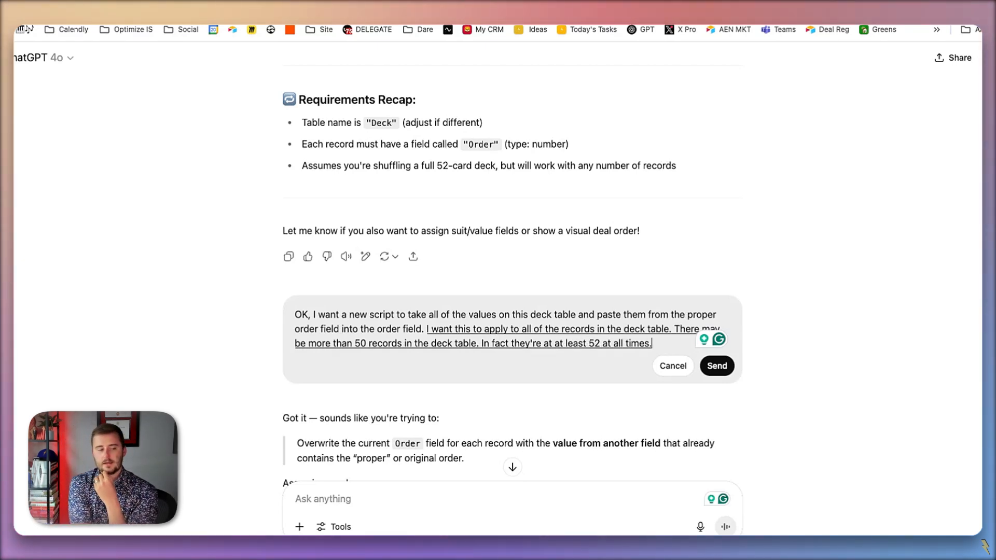
text( Loop through them ideally and batch)
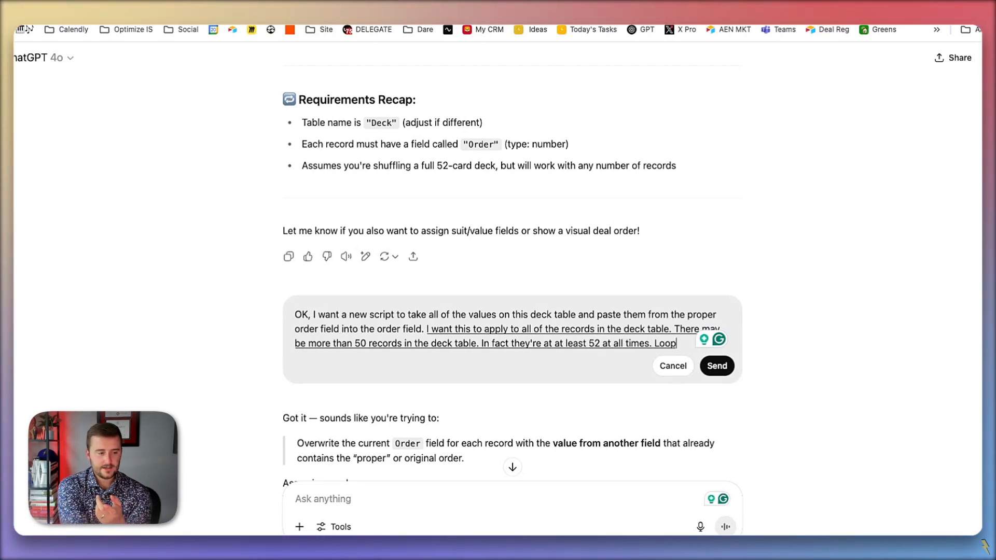
- Add "Loop through them ideally and batches of 50." to the request and resend it
key(BackSpace)
key(BackSpace)
key(BackSpace)
key(BackSpace)
key(BackSpace)
key(BackSpace)
key(BackSpace)
key(BackSpace)
key(BackSpace)
text(in batches of 50.)
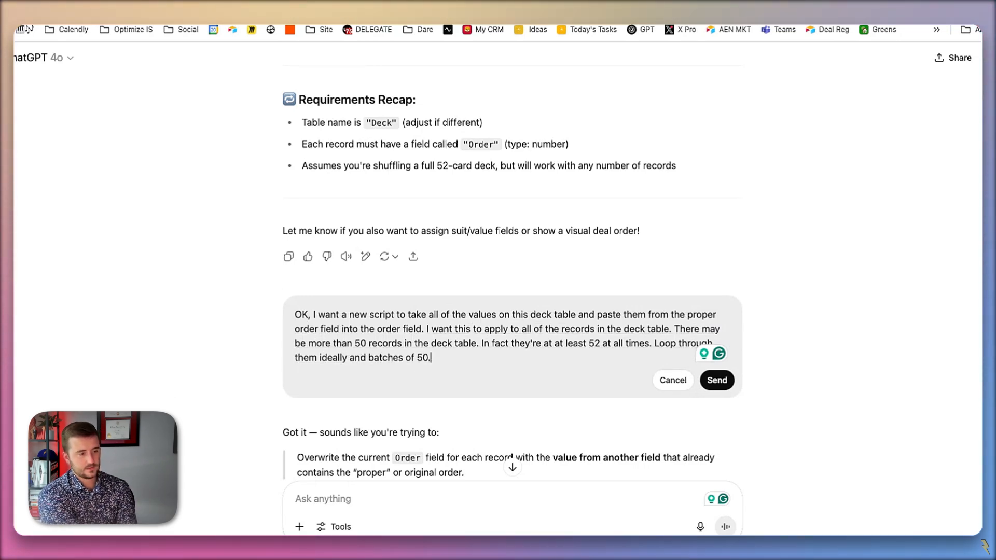
key(Return)
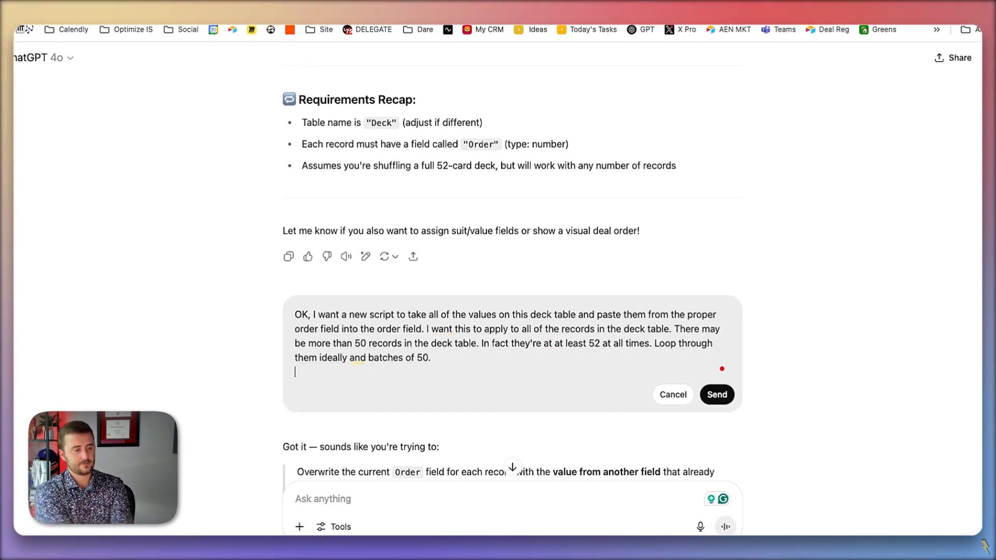
click(720, 398)
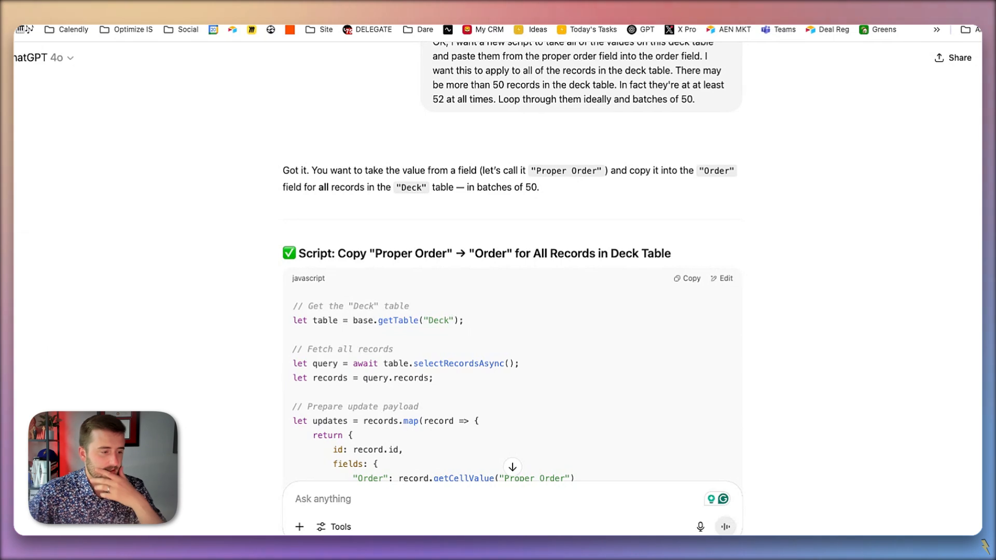
- Copy the generated "Proper Order" to "Order" script, switch to Airtable and open the Shuffle Request automation
scroll(720, 358, up, 6)
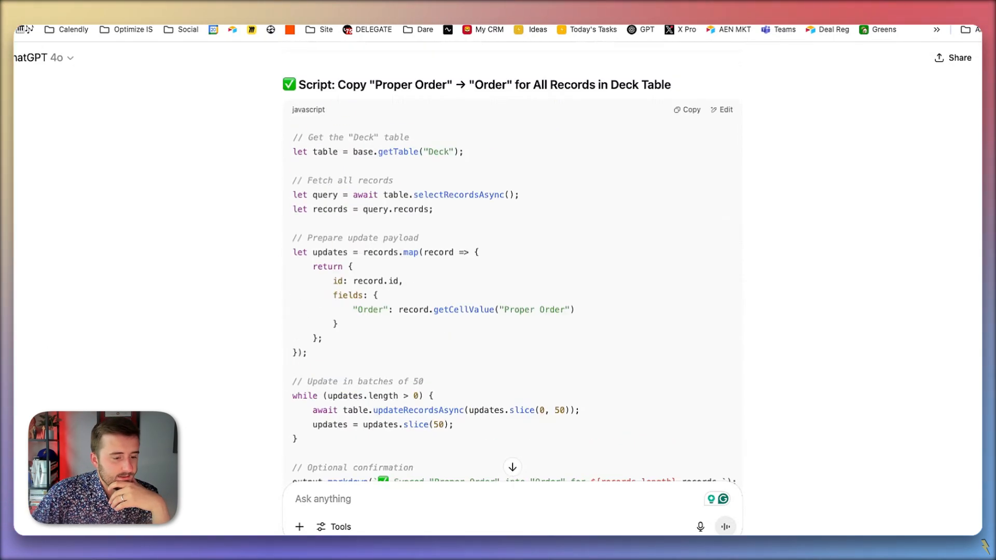
scroll(720, 359, up, 1)
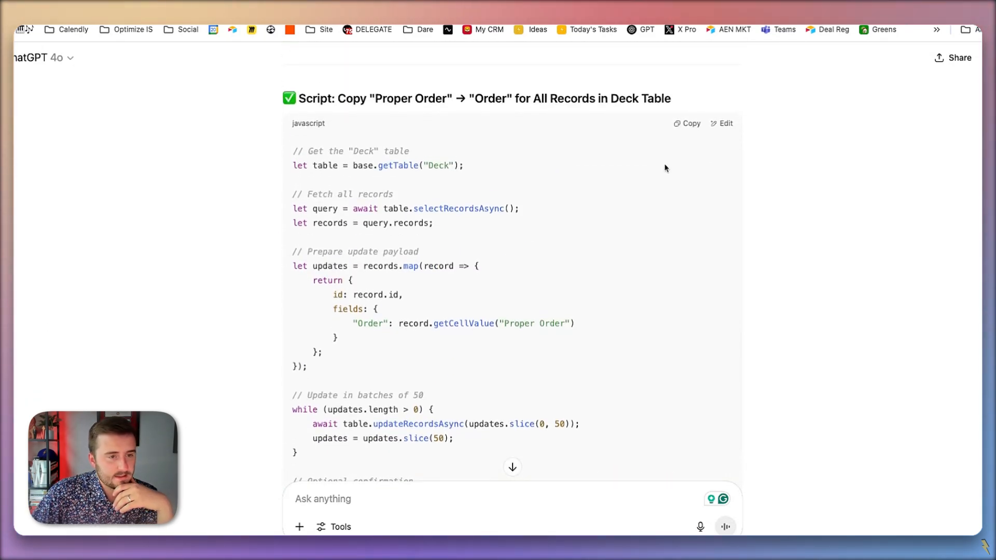
click(683, 124)
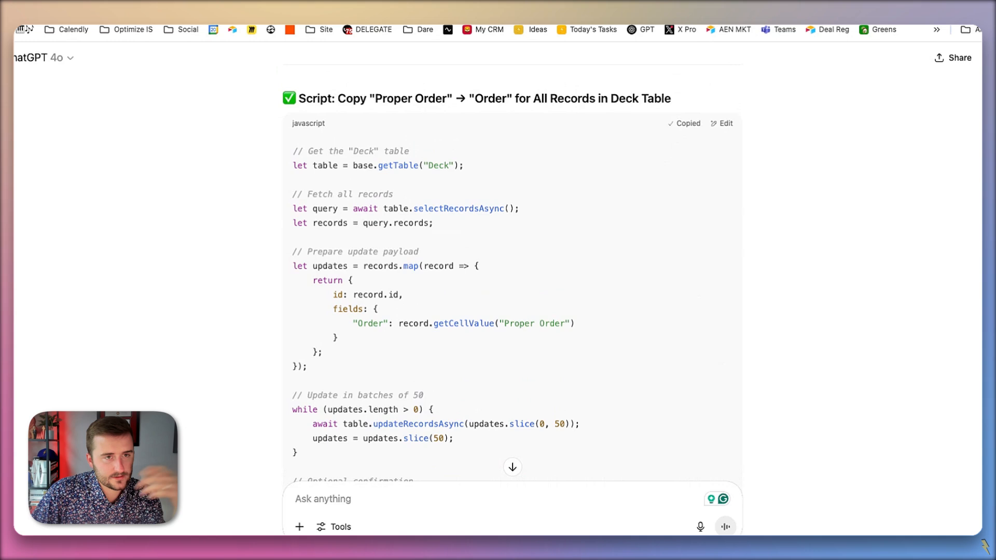
key(ctrl+Tab)
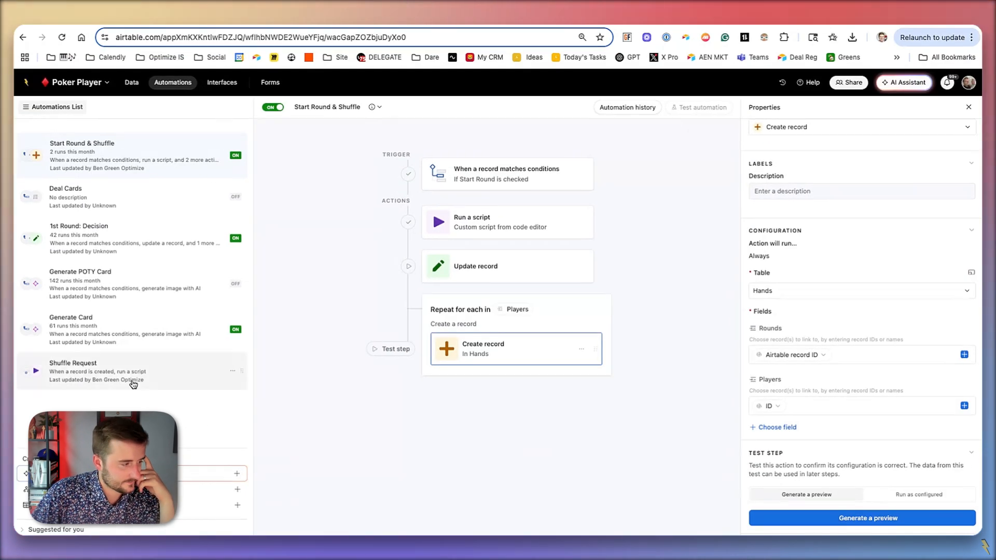
click(134, 385)
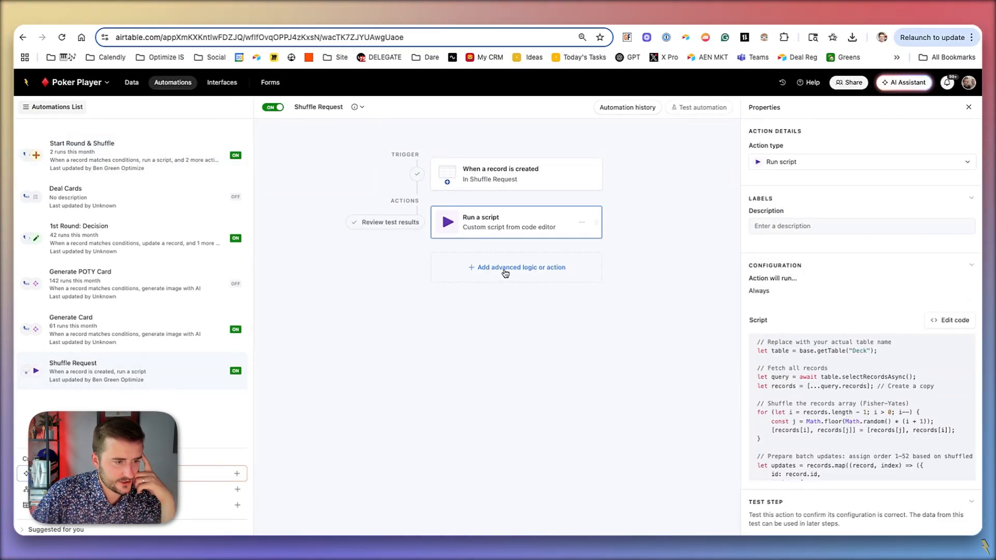
- Add a blue "Normalize Order" option to the Shuffle Request single select field in the Shuffle Request table and save it
click(133, 84)
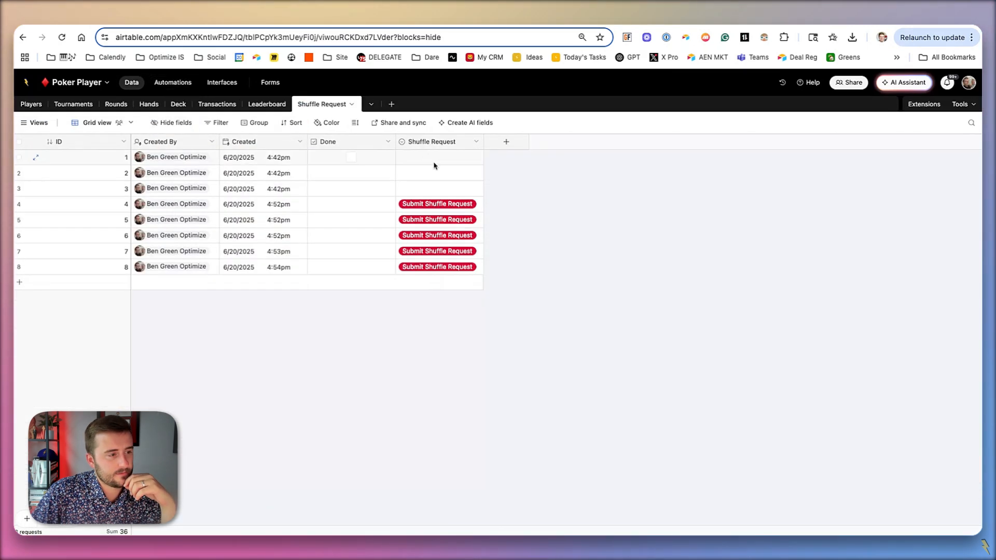
double_click(432, 143)
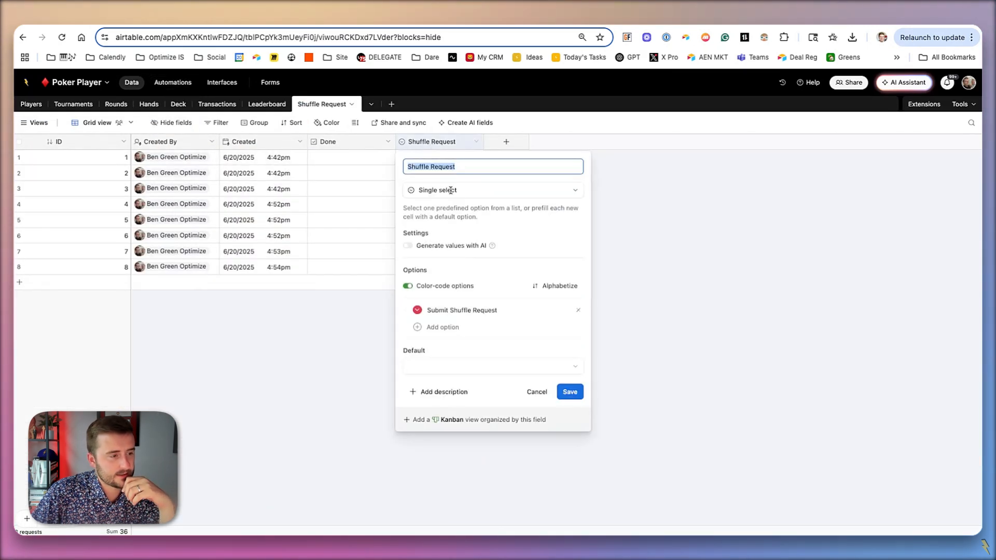
click(464, 327)
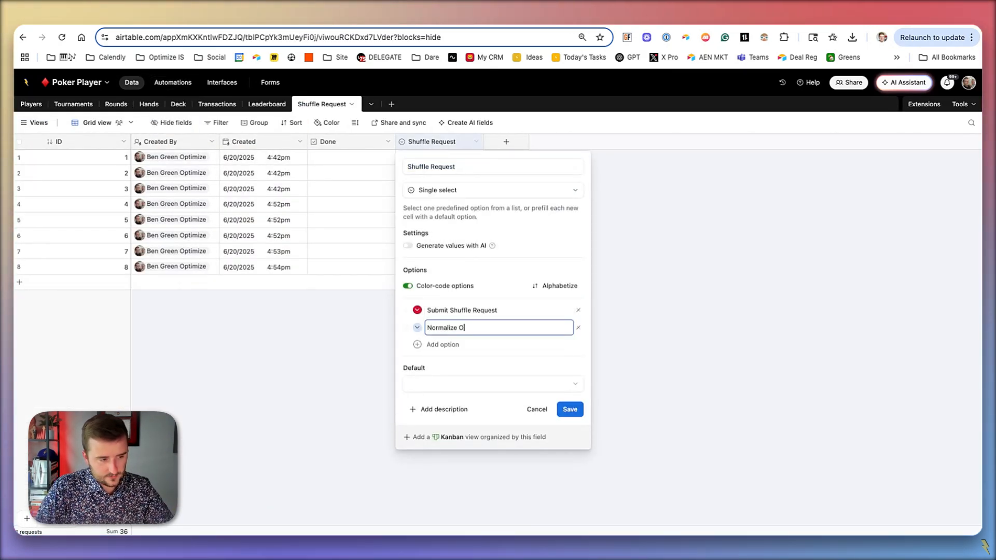
text(Normalize Order)
click(417, 327)
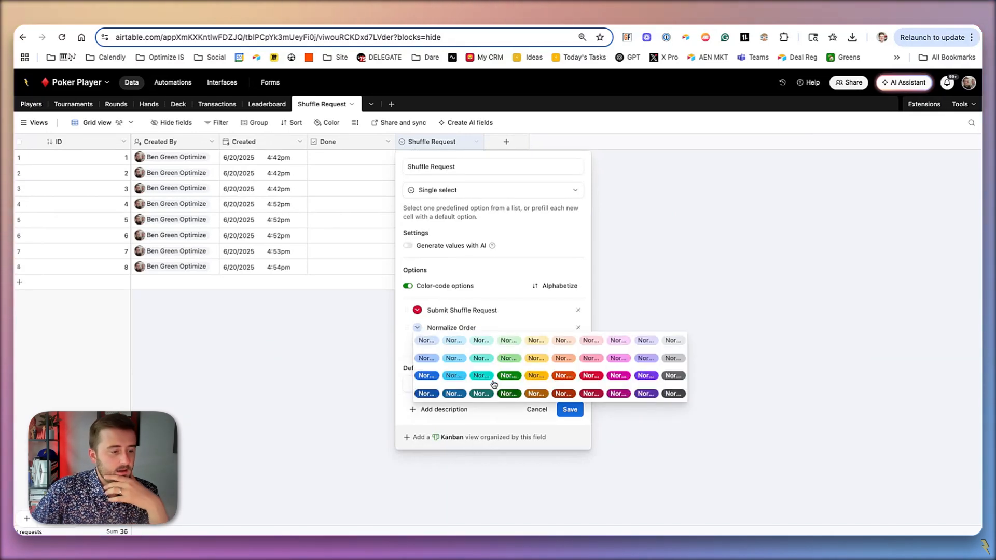
click(426, 376)
click(569, 410)
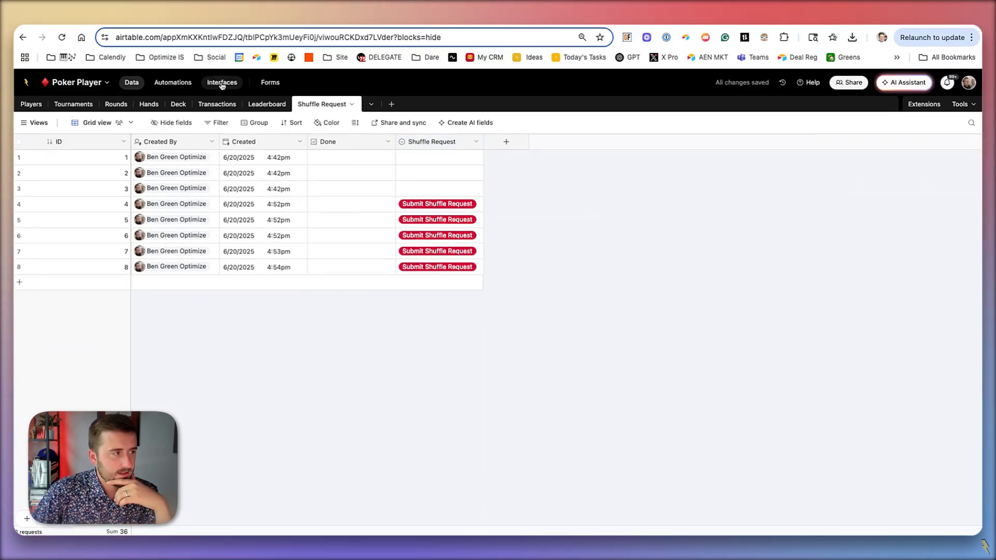
- Add a conditional group after the script action in the Shuffle Request automation that runs if Shuffle Request is Normalize Order
click(188, 84)
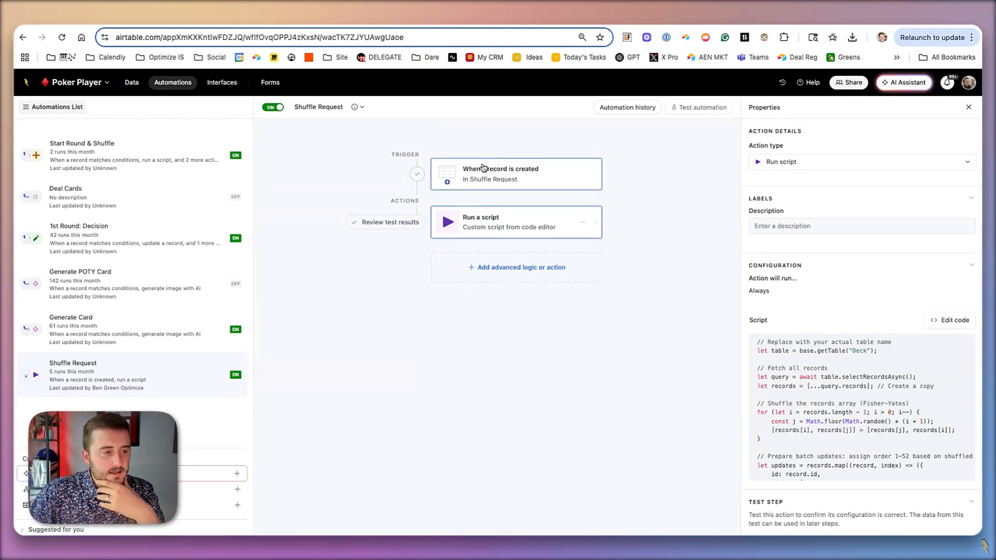
click(502, 270)
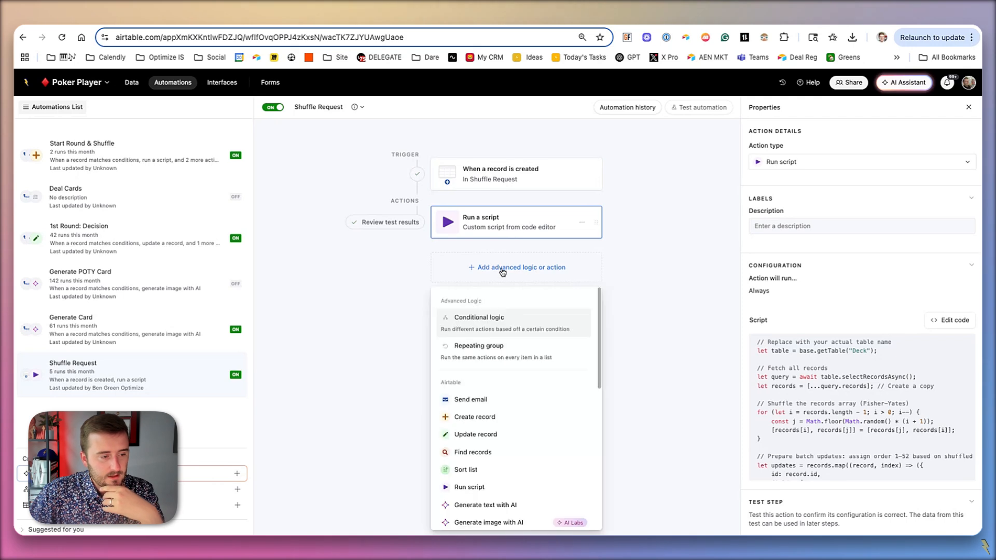
click(479, 328)
click(715, 239)
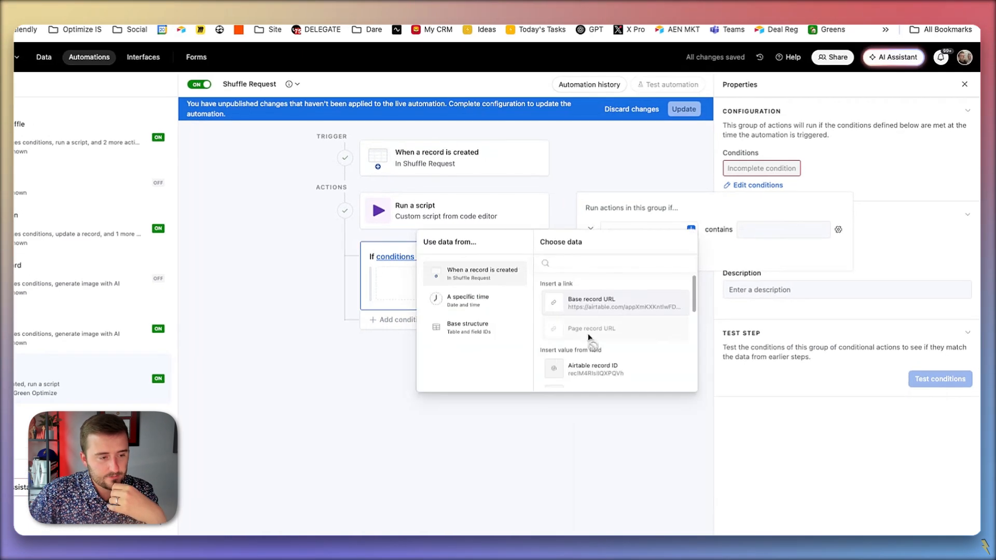
scroll(591, 340, down, 5)
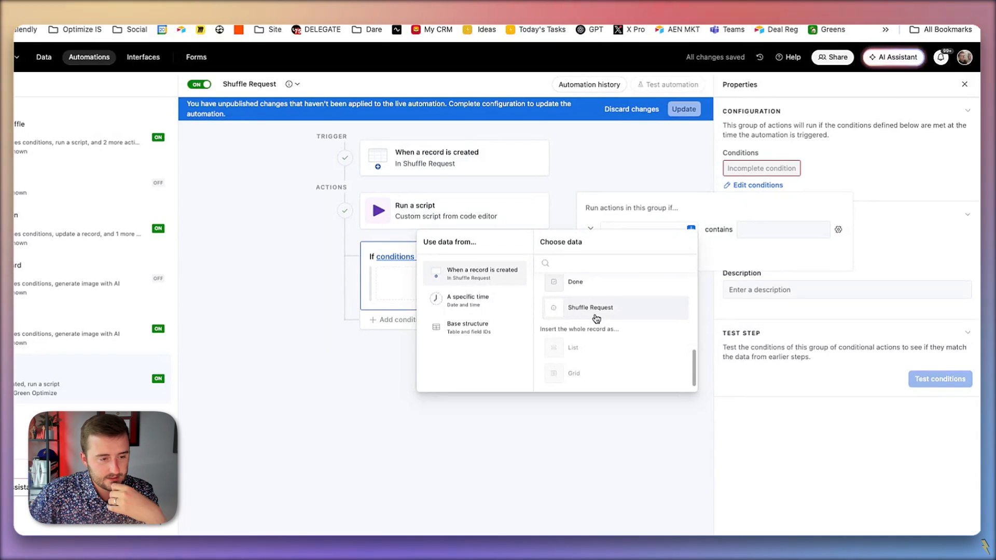
click(595, 317)
click(777, 232)
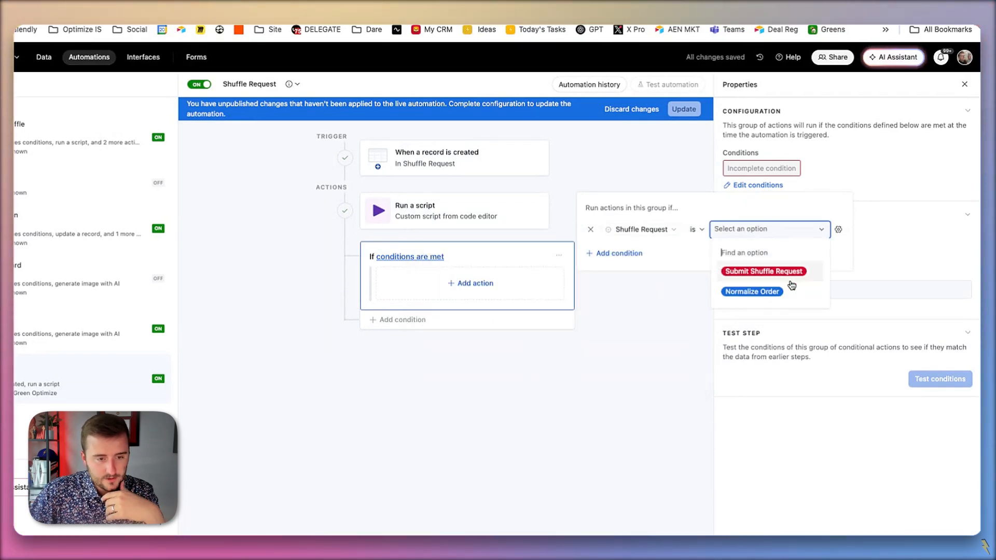
click(755, 291)
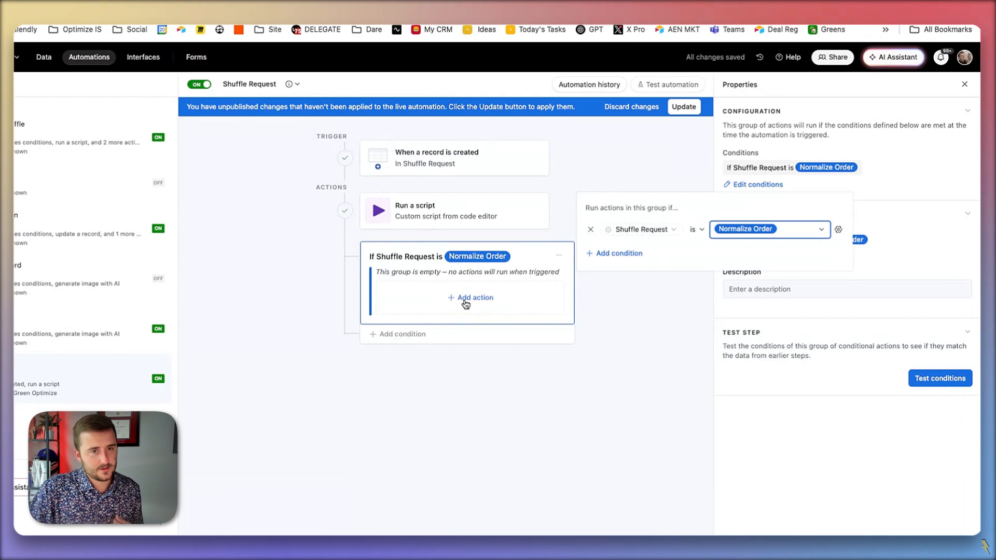
- Switch to ChatGPT, copy the "Proper Order" to "Order" script again and return to the Shuffle Request automation in Airtable
key(ctrl+Tab)
click(634, 125)
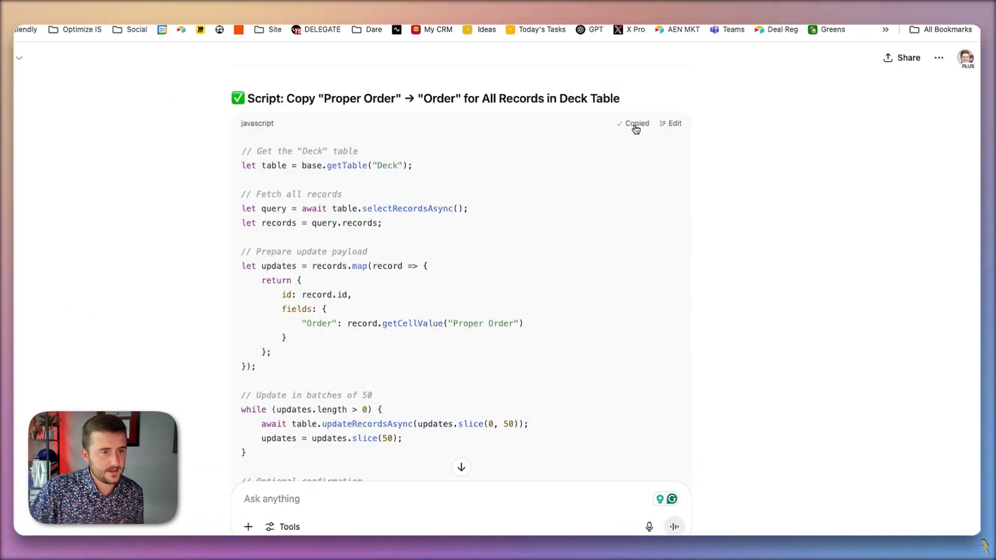
key(ctrl+shift+Tab)
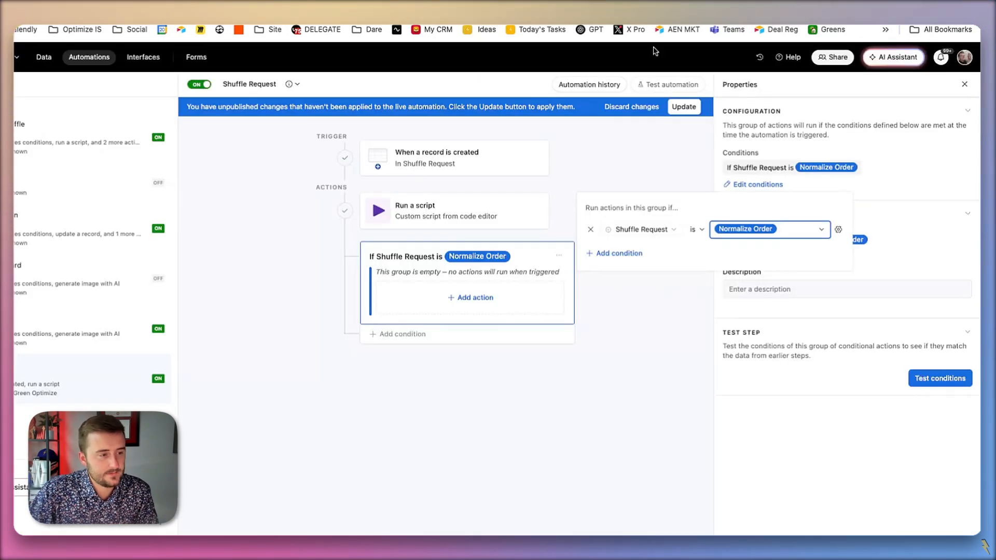
- Add a Run script action to the Normalize Order group and replace its default code with the copied script
click(455, 297)
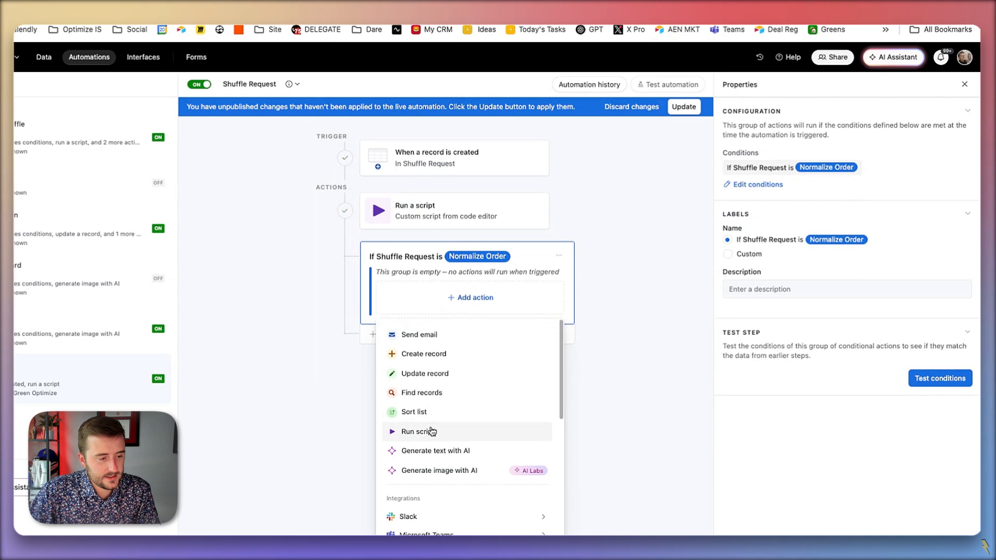
click(430, 432)
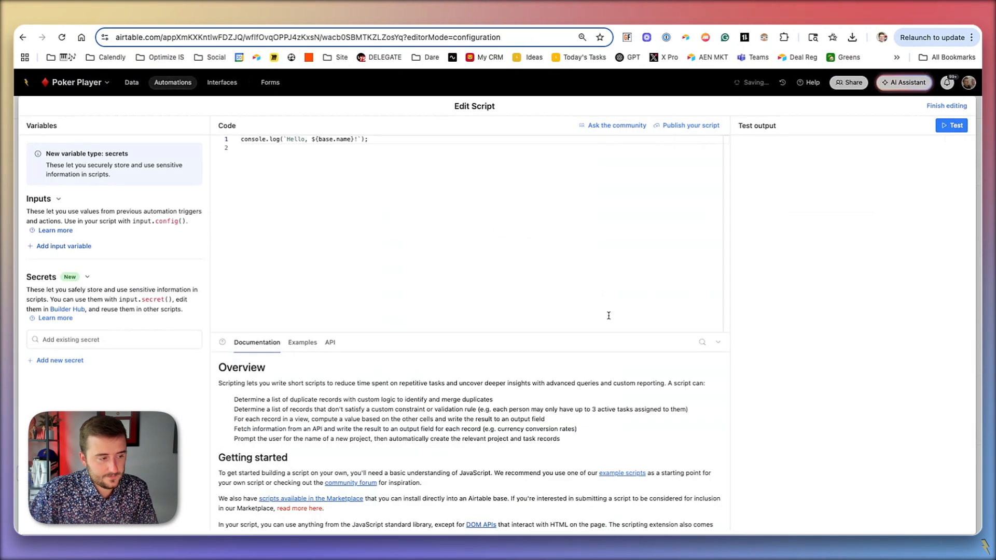
click(452, 226)
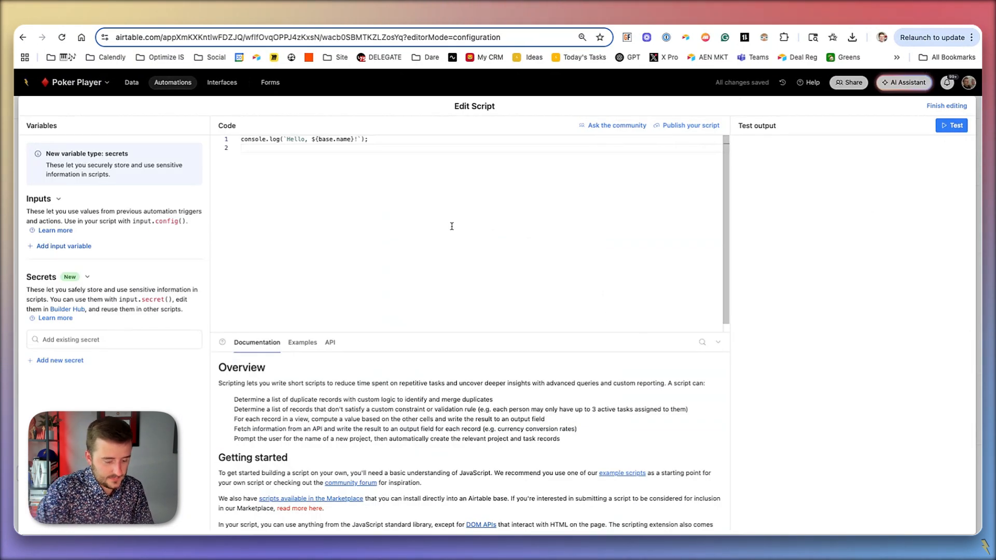
key(ctrl+a)
key(ctrl+v)
scroll(331, 245, up, 2)
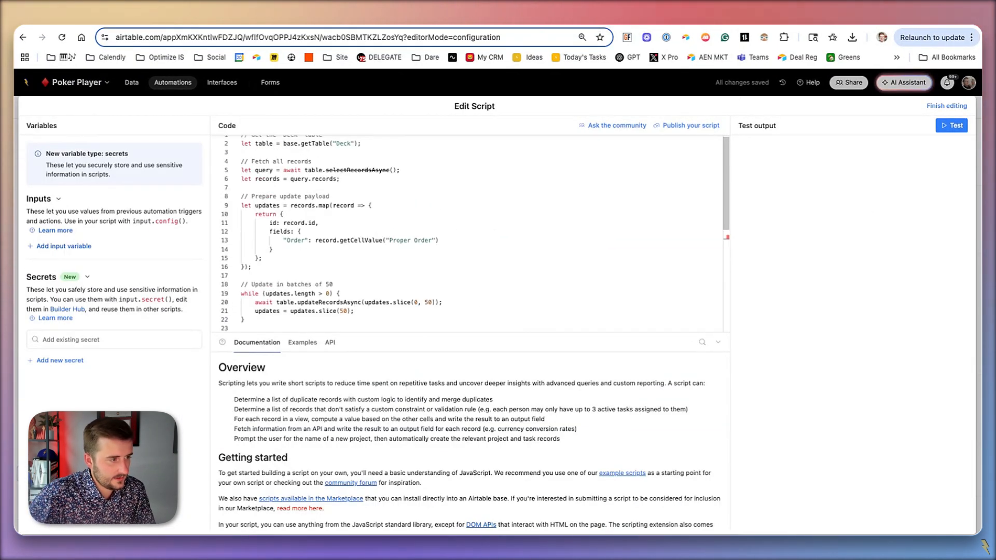
- Delete the optional confirmation comment and the output.markdown line at the end of the script
scroll(331, 245, down, 1)
scroll(331, 245, down, 3)
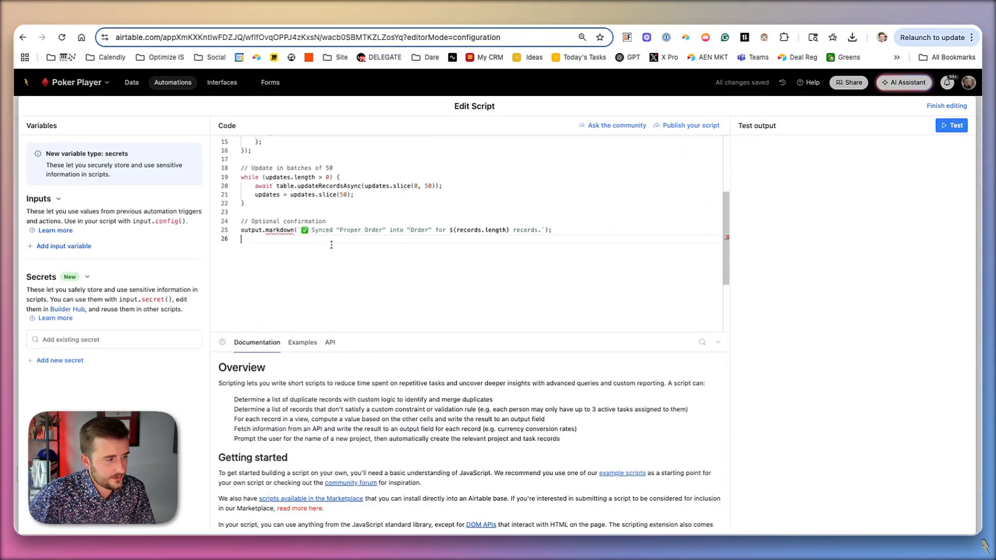
shift+click(258, 224)
key(BackSpace)
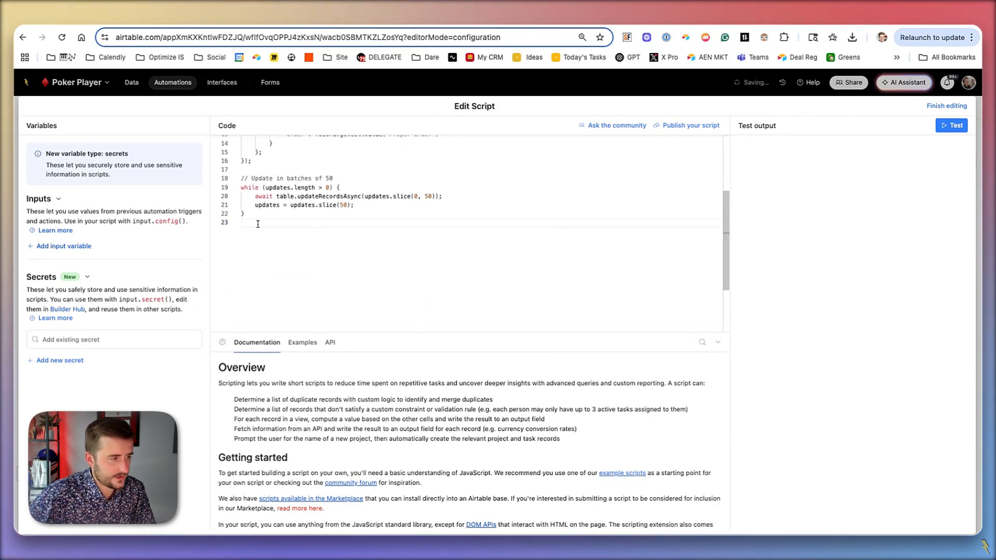
- Check the "Order" field name in the script's update payload and run a test of the script
scroll(258, 224, up, 3)
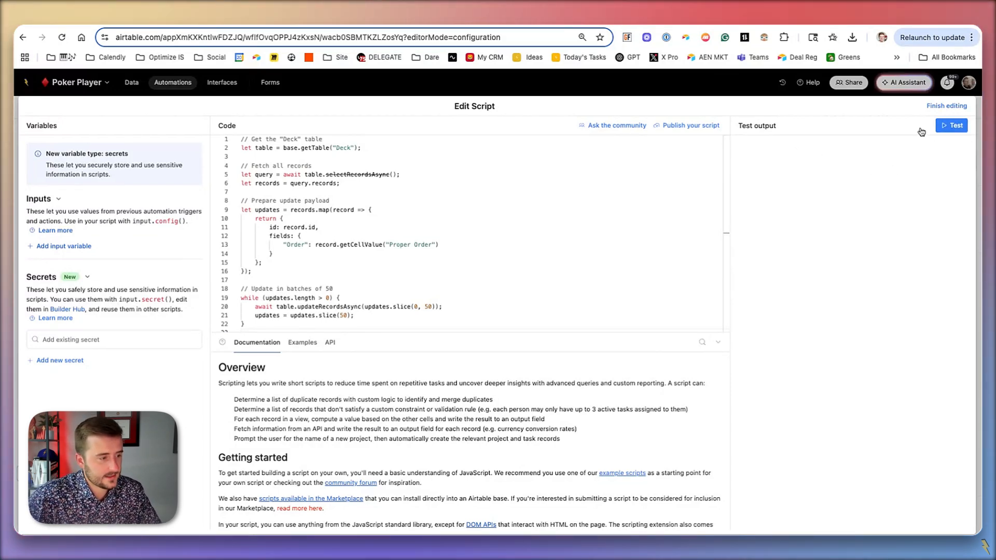
double_click(296, 244)
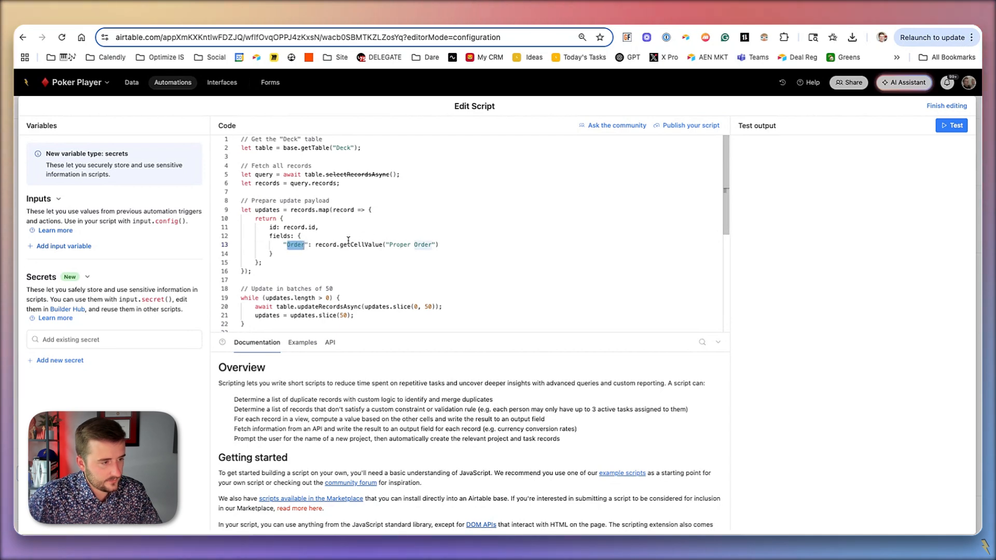
click(962, 129)
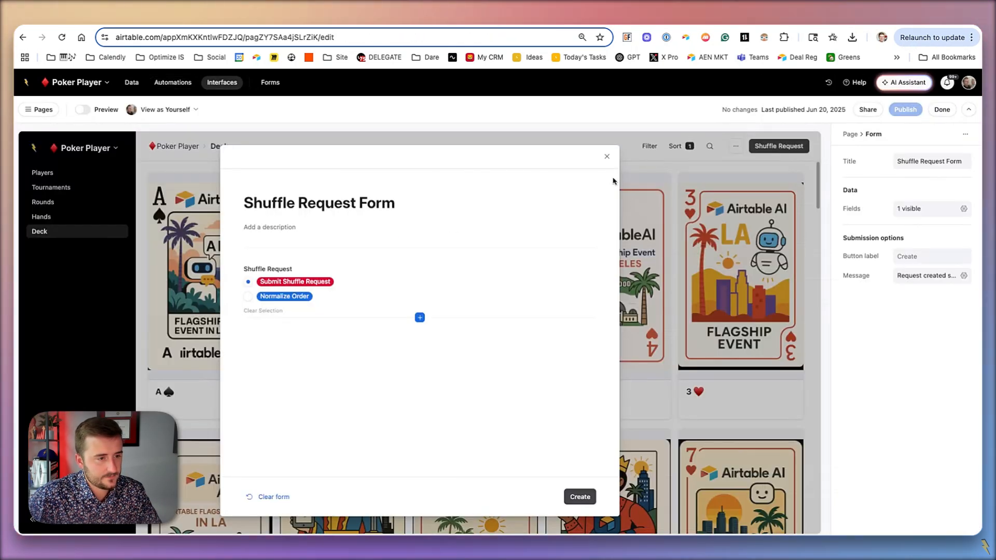
- Close the Shuffle Request form on the Deck interface page and review the card order throughout the gallery
click(606, 157)
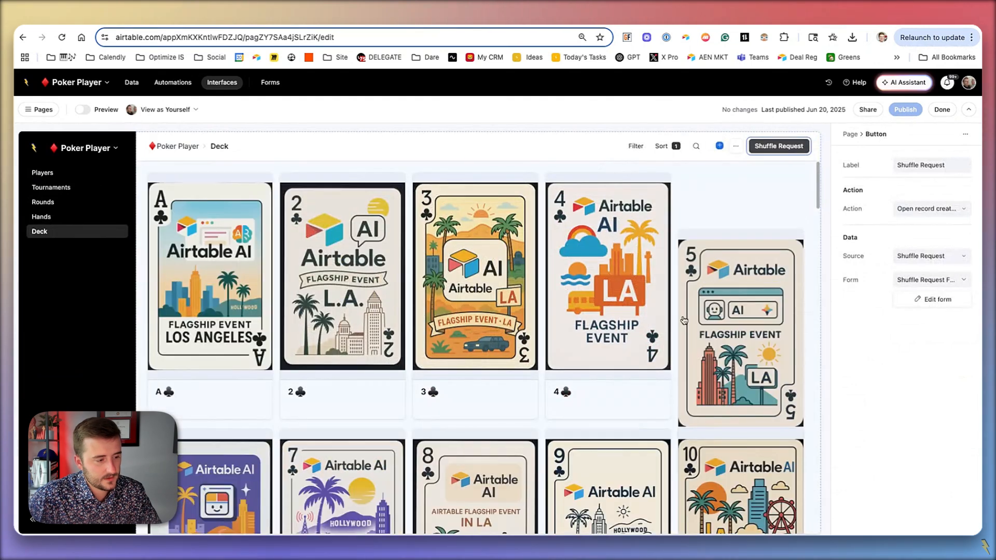
click(686, 321)
scroll(686, 321, down, 10)
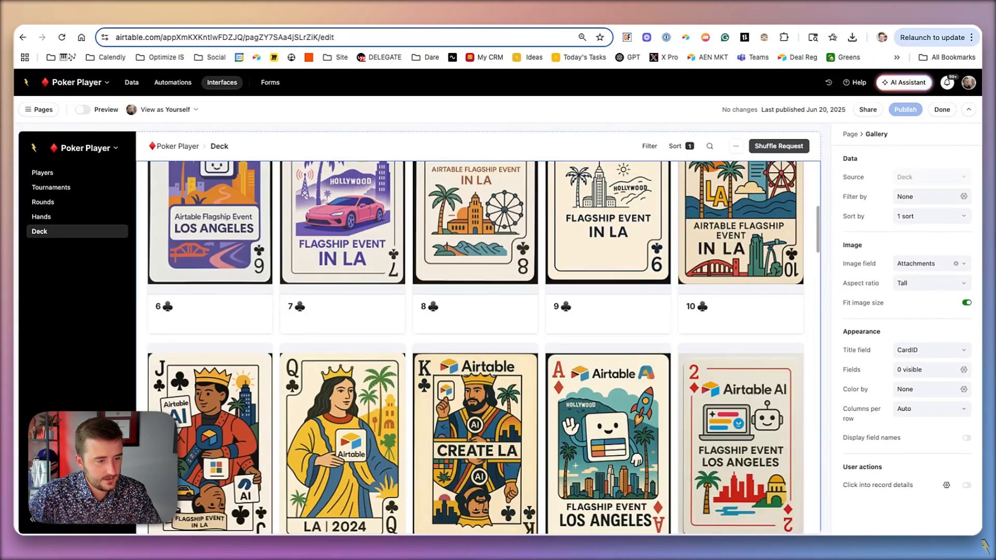
scroll(475, 347, down, 15)
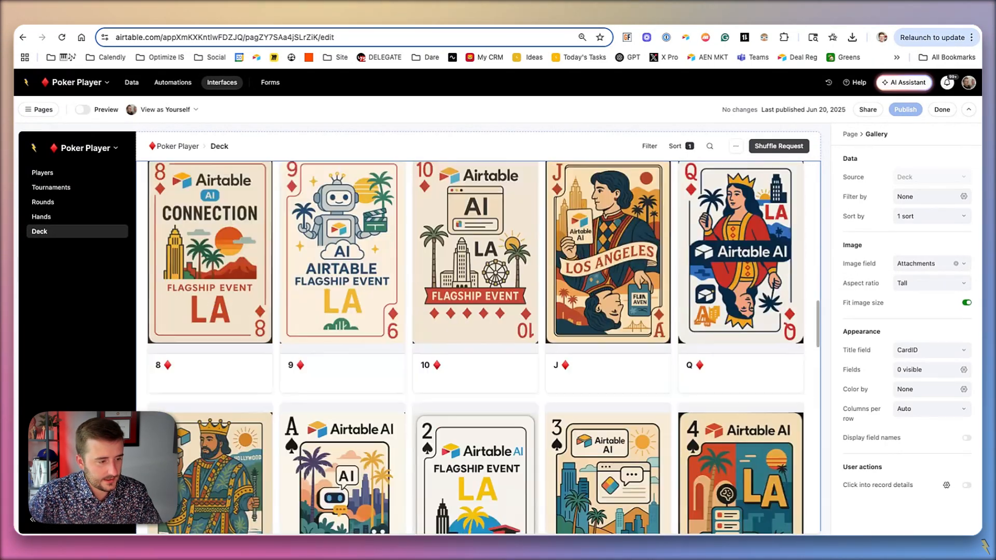
scroll(475, 342, down, 1)
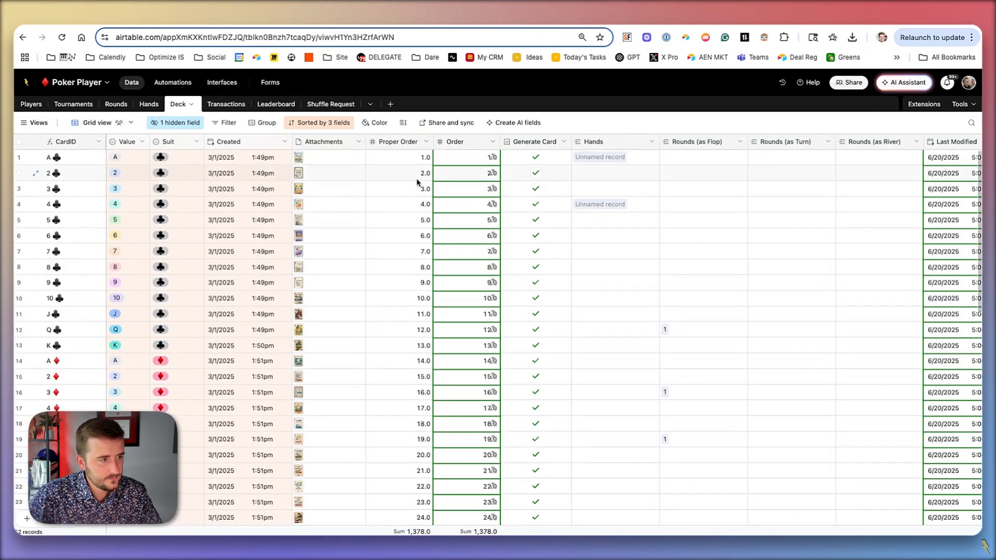
- Compare the Proper Order and Order columns across the records of the Deck table
click(414, 173)
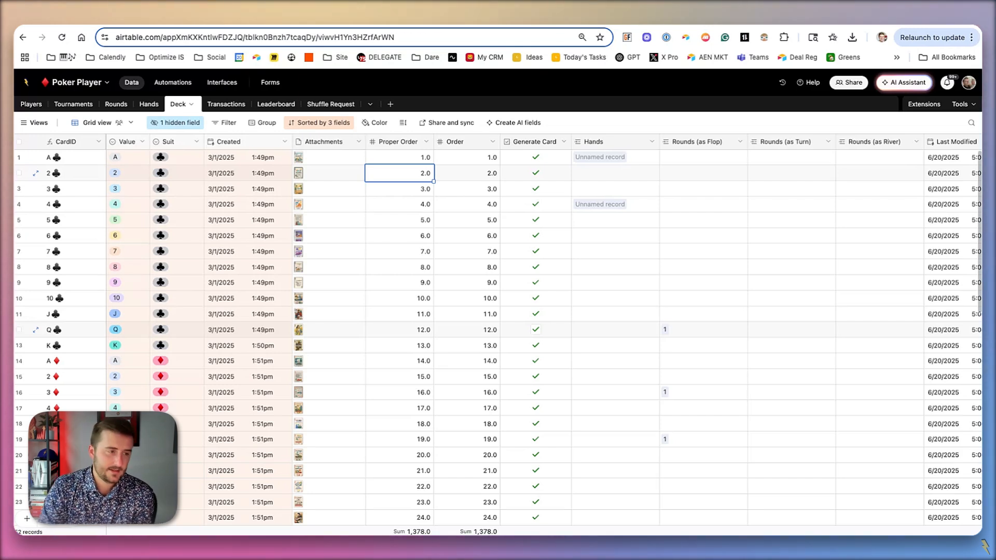
click(457, 143)
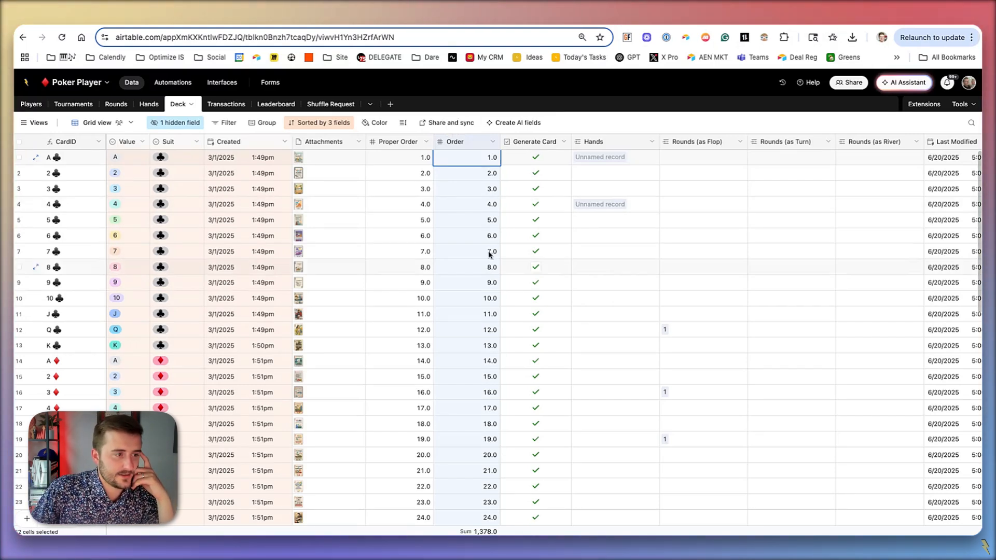
click(399, 143)
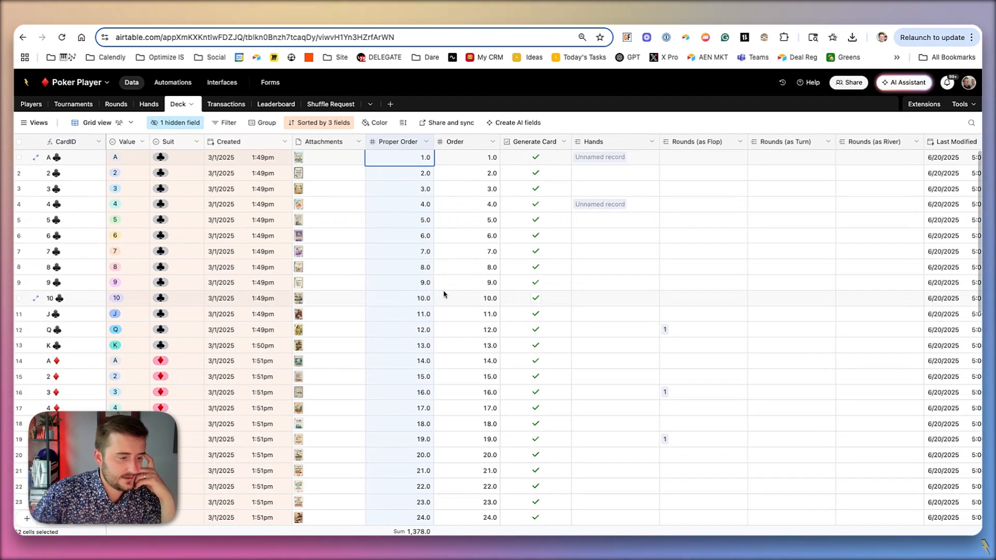
scroll(443, 294, down, 10)
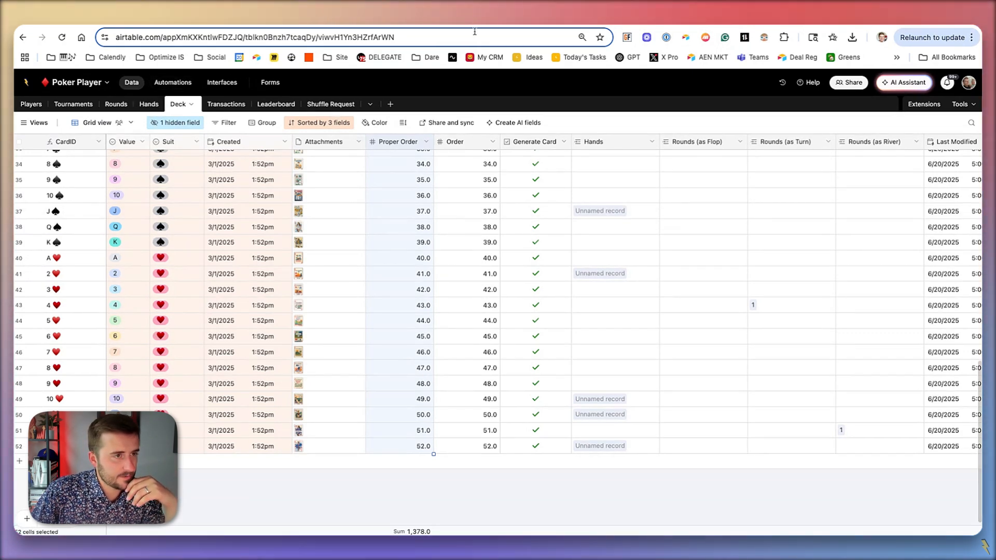
- Return to the Normalize Order script and finish editing it to get back to the automation's overview
click(219, 82)
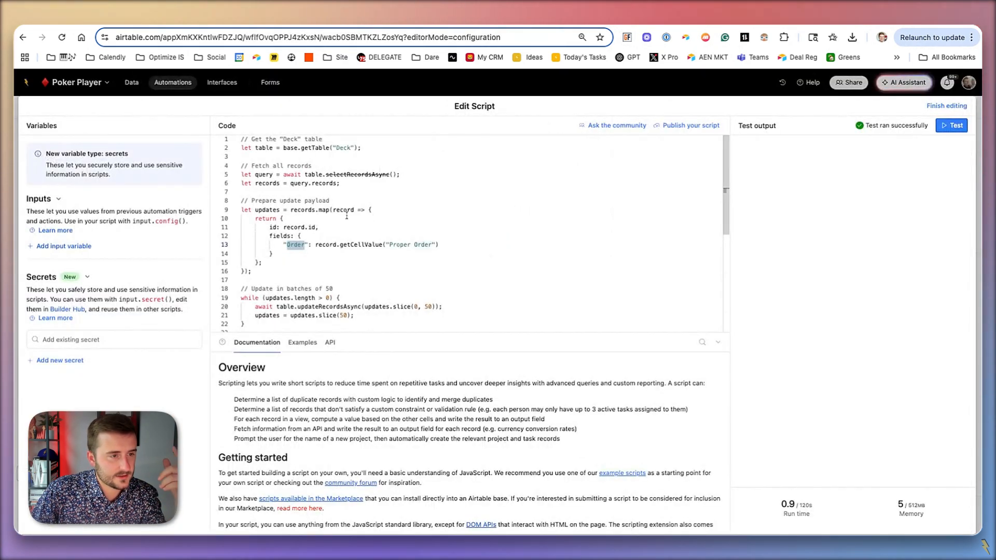
click(966, 105)
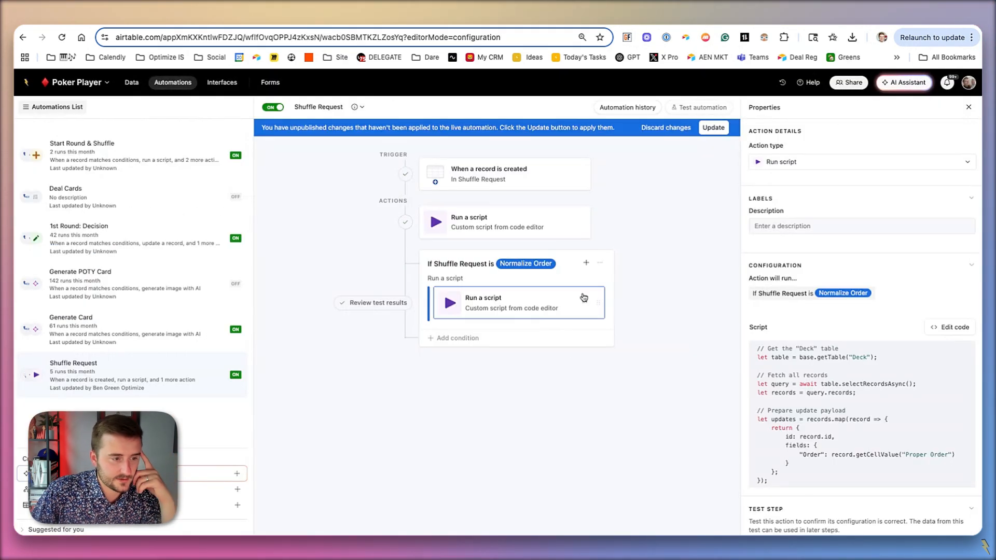
click(600, 265)
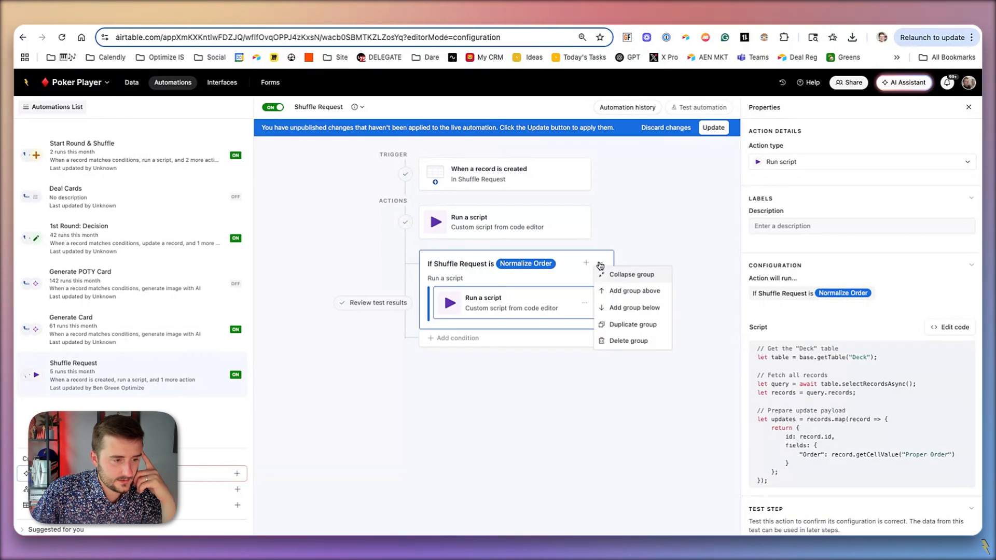
- Add an otherwise-if group that runs when Shuffle Request is Submit Shuffle Request, and update the live automation
click(443, 342)
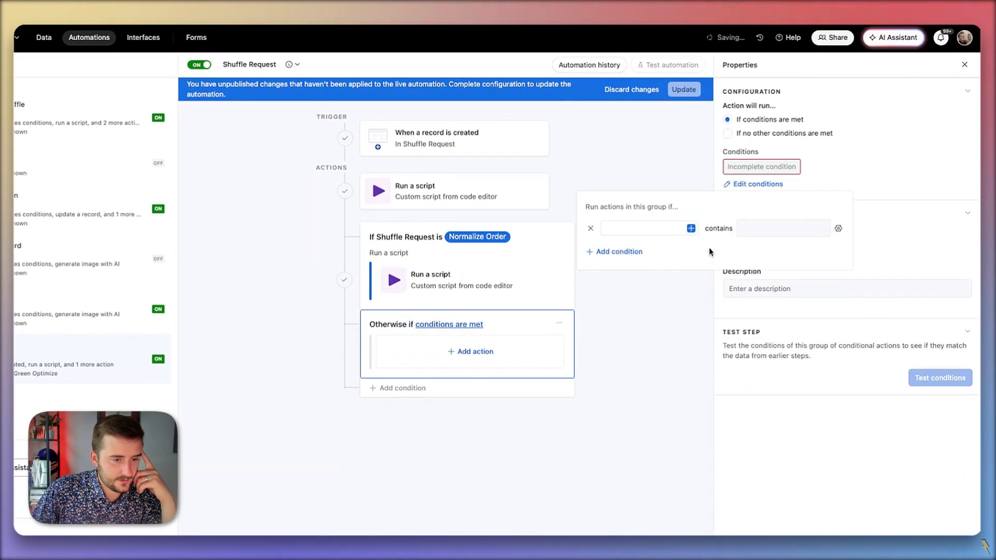
click(719, 257)
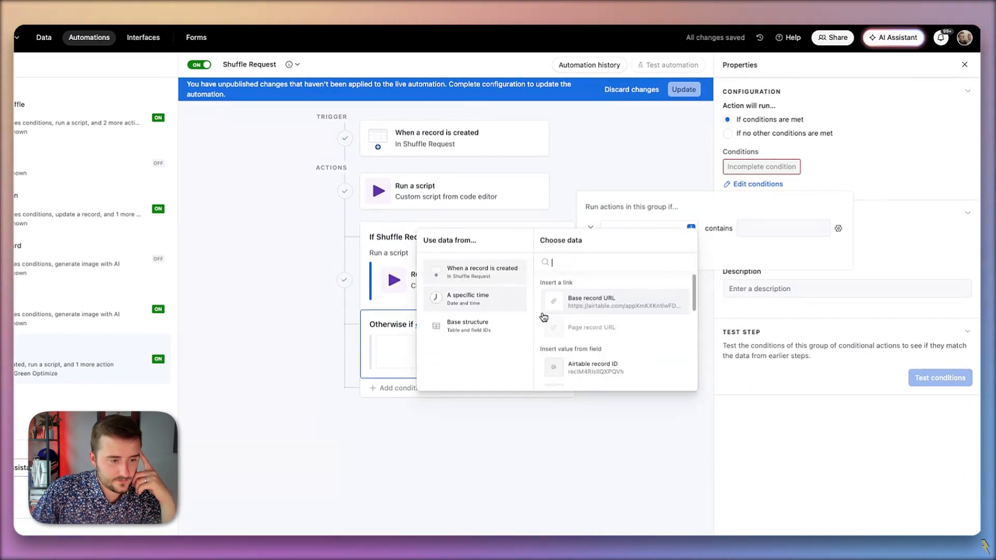
scroll(570, 321, down, 5)
click(582, 307)
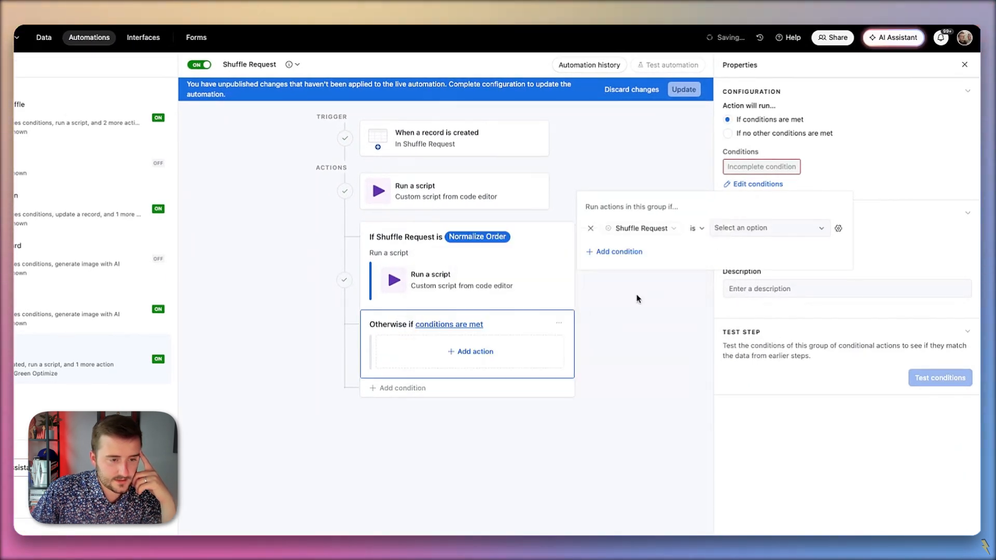
click(726, 229)
click(746, 271)
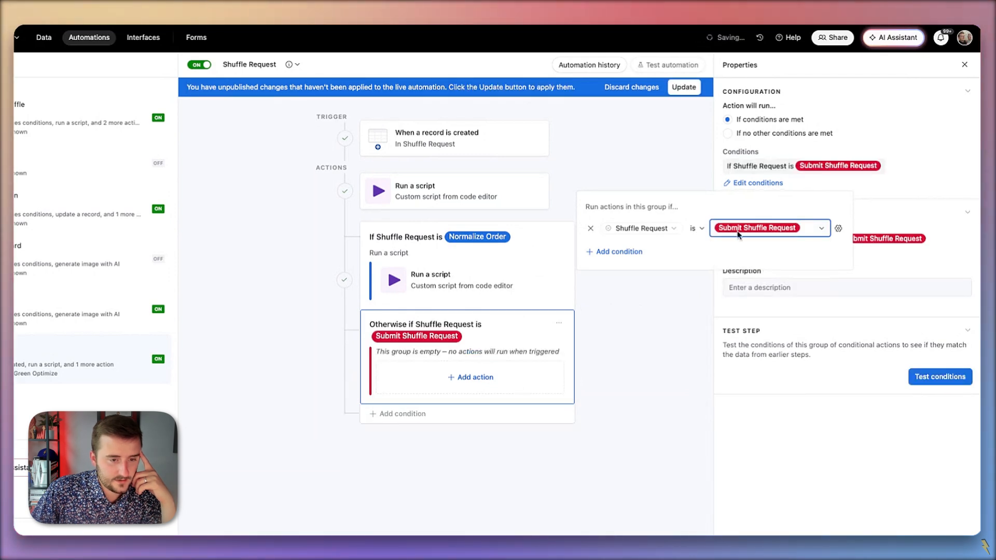
click(684, 89)
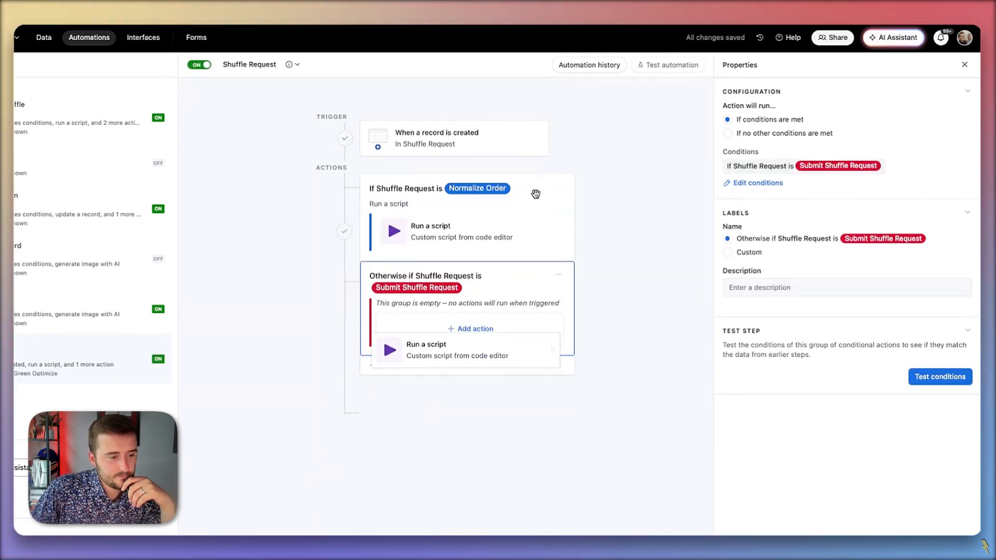
- Try to move the ungrouped script action into the Submit Shuffle Request group, then copy its full shuffle code
drag(540, 191, 547, 326)
click(448, 191)
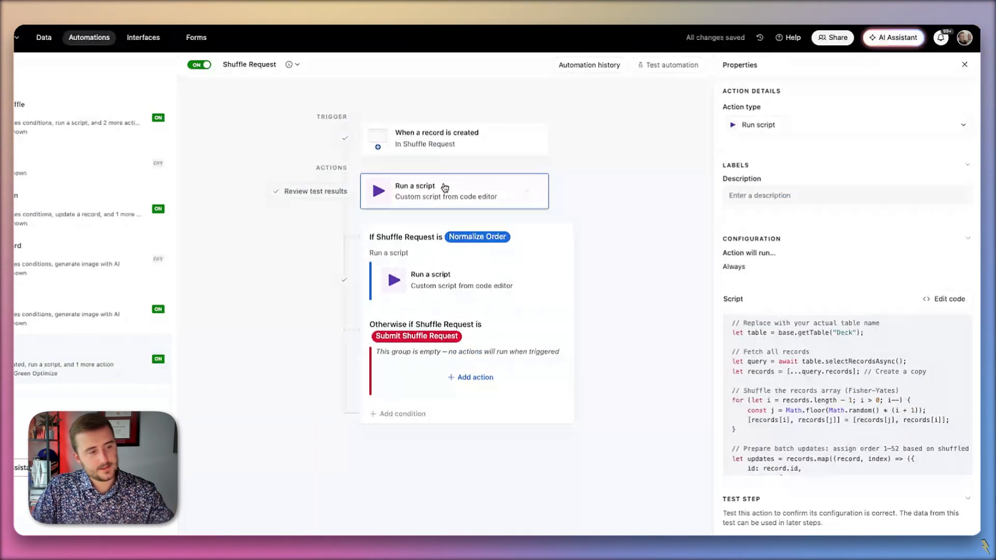
click(949, 299)
key(ctrl+a)
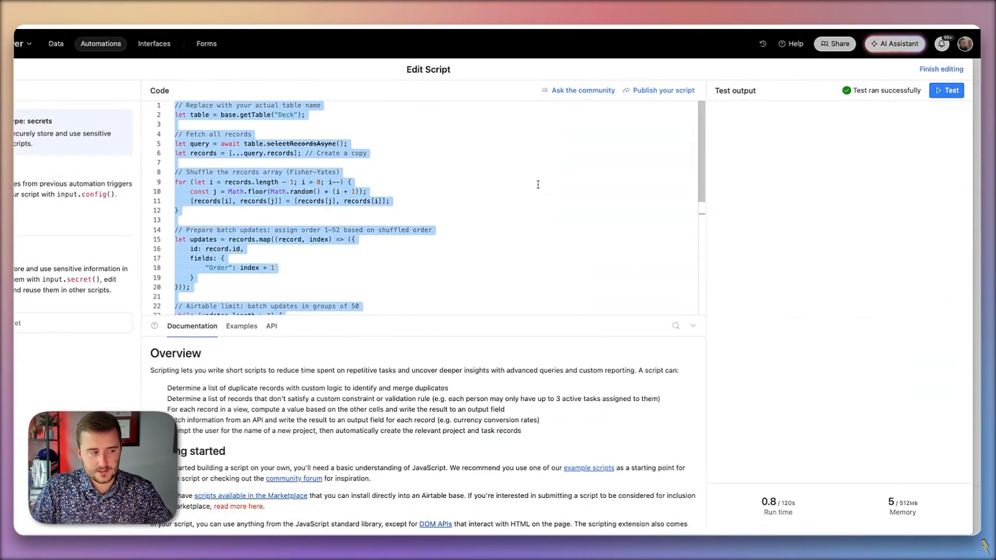
click(941, 108)
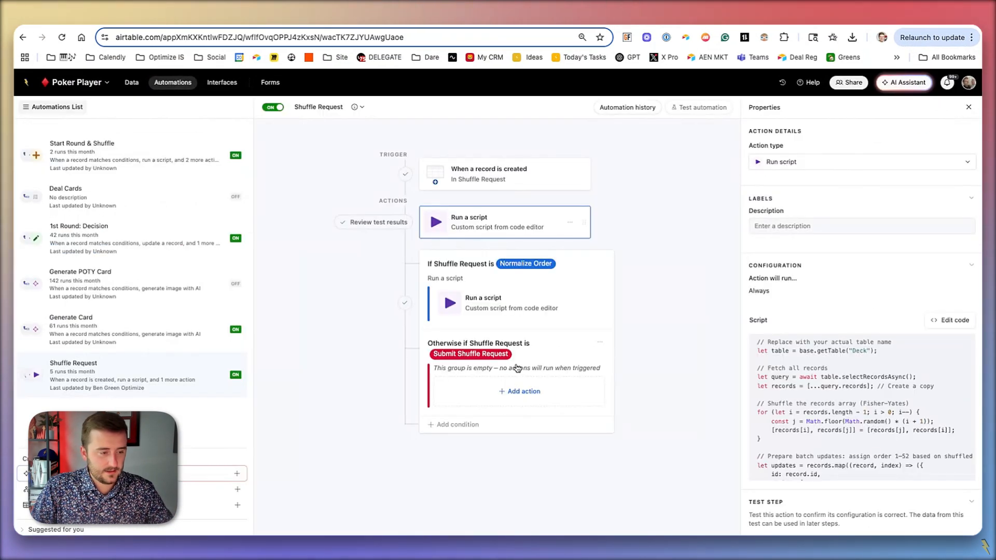
- Add a Run script action to the Submit Shuffle Request group and replace its default code with the copied shuffle script
click(518, 392)
click(527, 512)
key(ctrl+a)
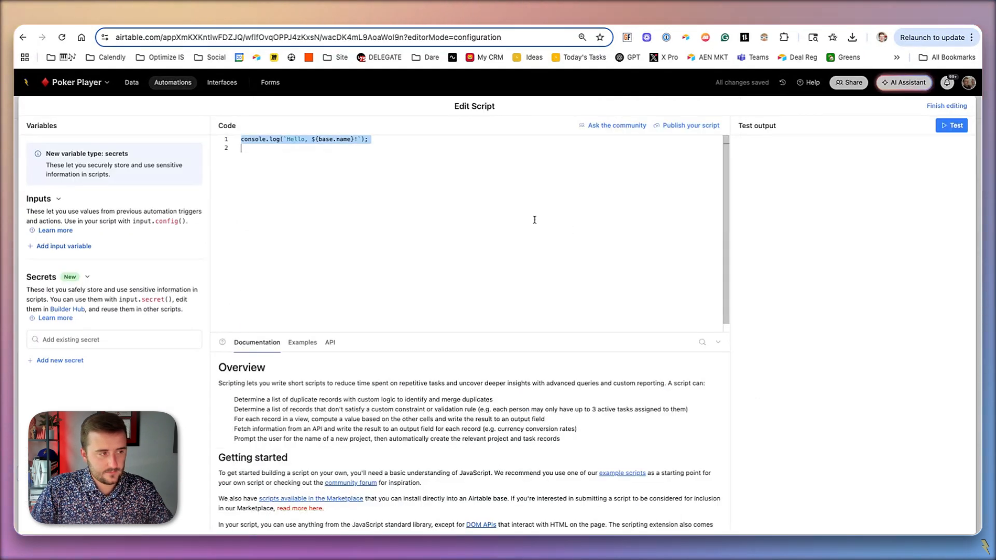
key(ctrl+v)
click(946, 105)
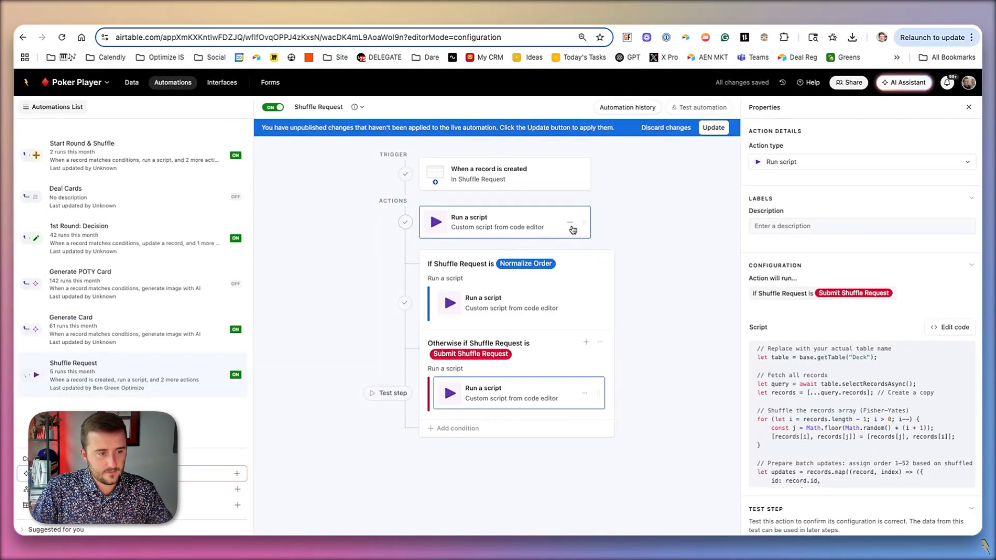
- Delete the original ungrouped script action and update the live automation
click(570, 221)
click(576, 265)
click(664, 262)
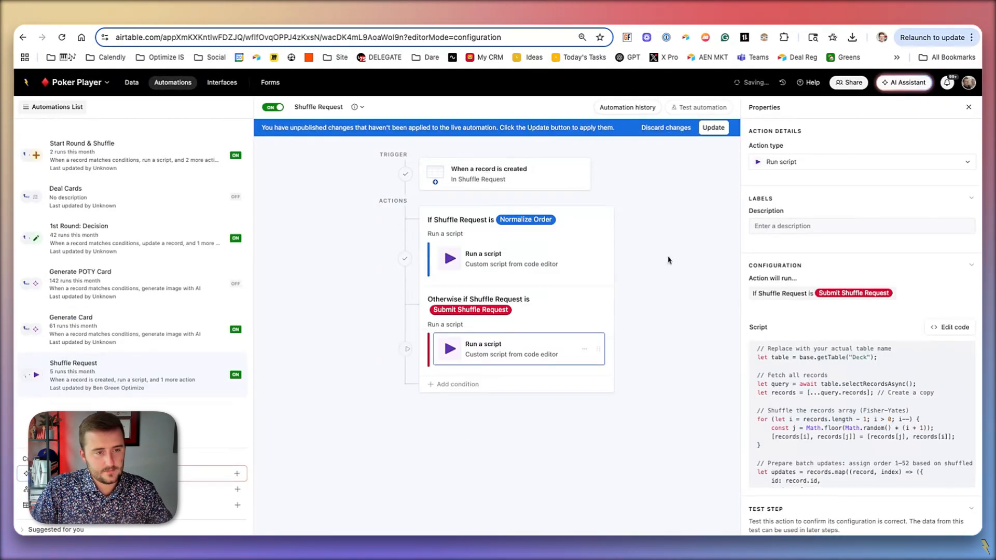
click(713, 129)
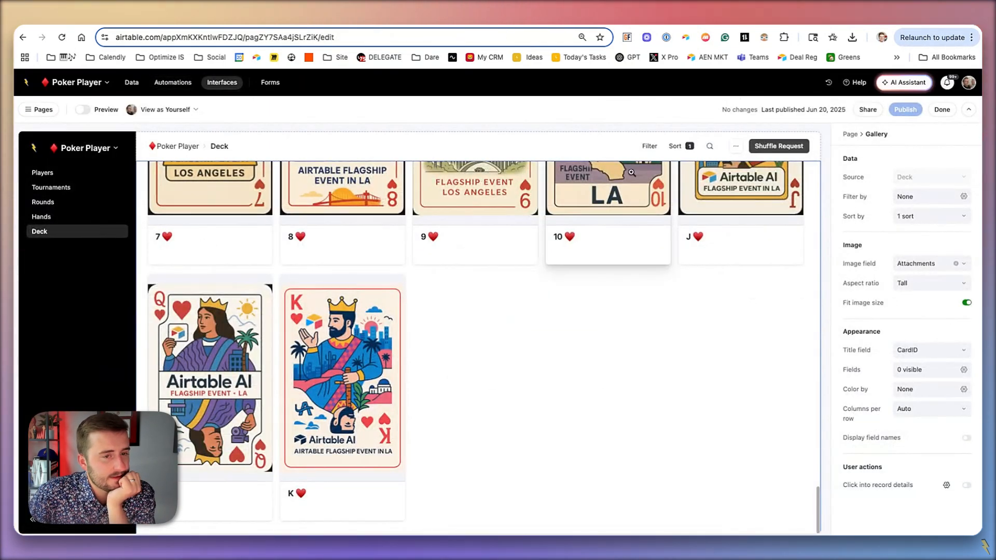
- In the Deck page's Shuffle Request form, rename the Submit Shuffle Request option to Randomize Order and publish the interface
click(788, 146)
click(785, 147)
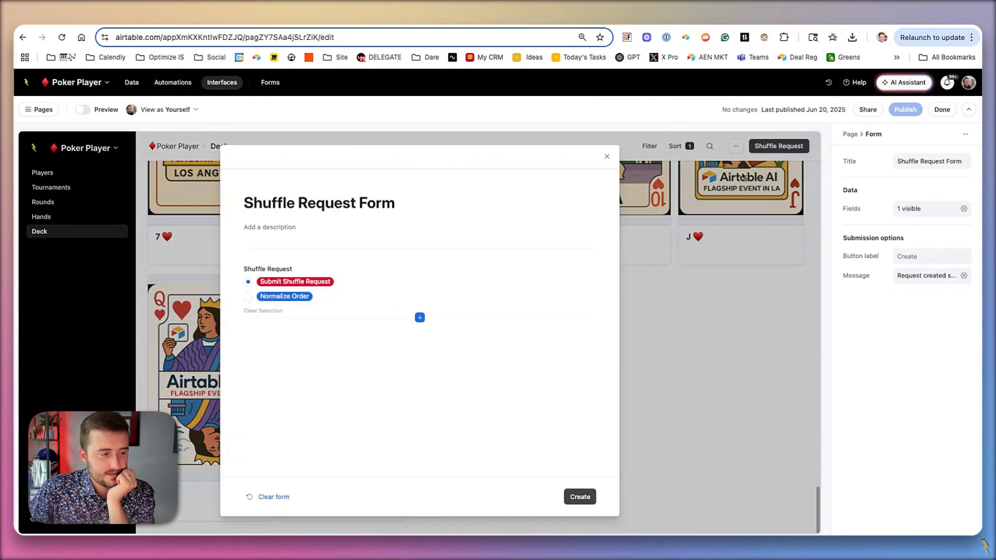
click(323, 283)
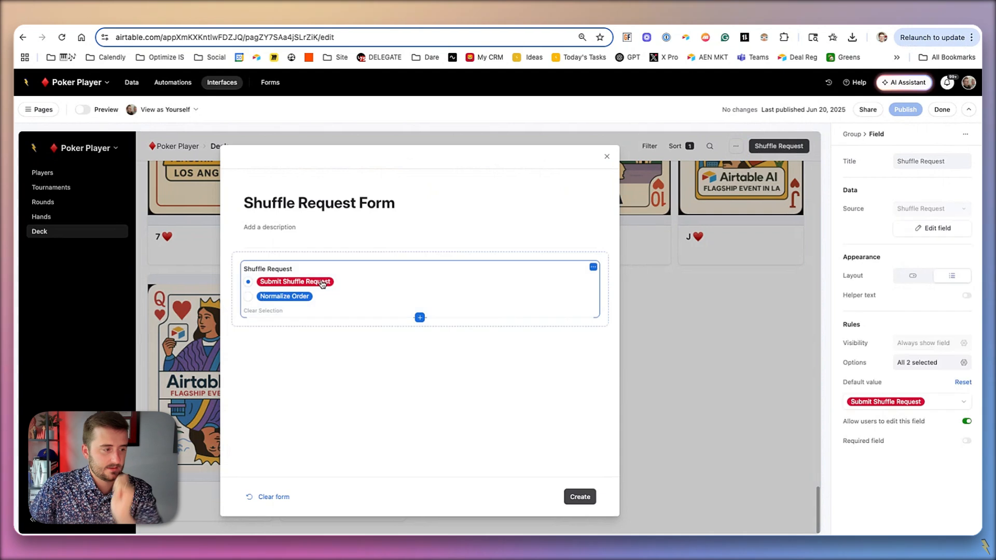
click(932, 228)
click(722, 258)
key(super+a)
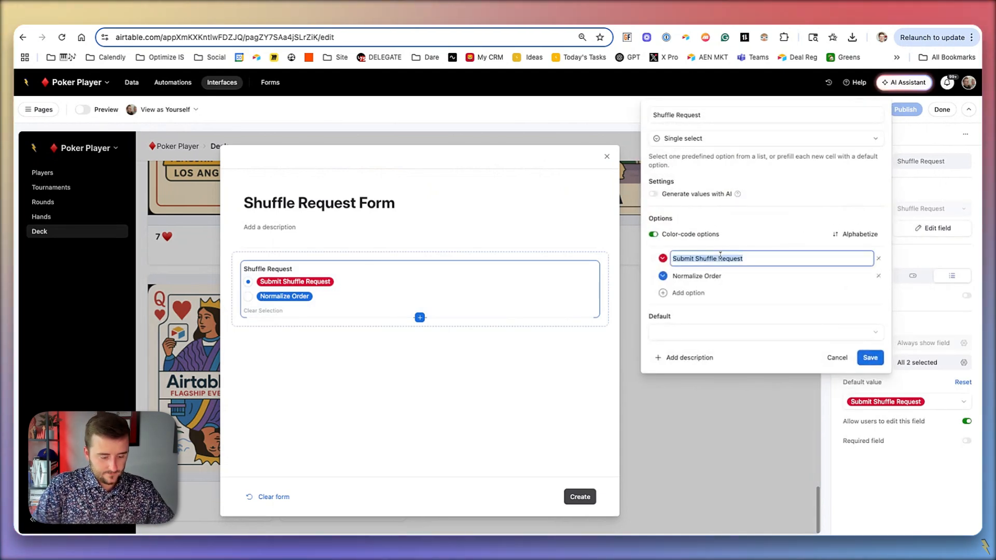
text(Randomize Order)
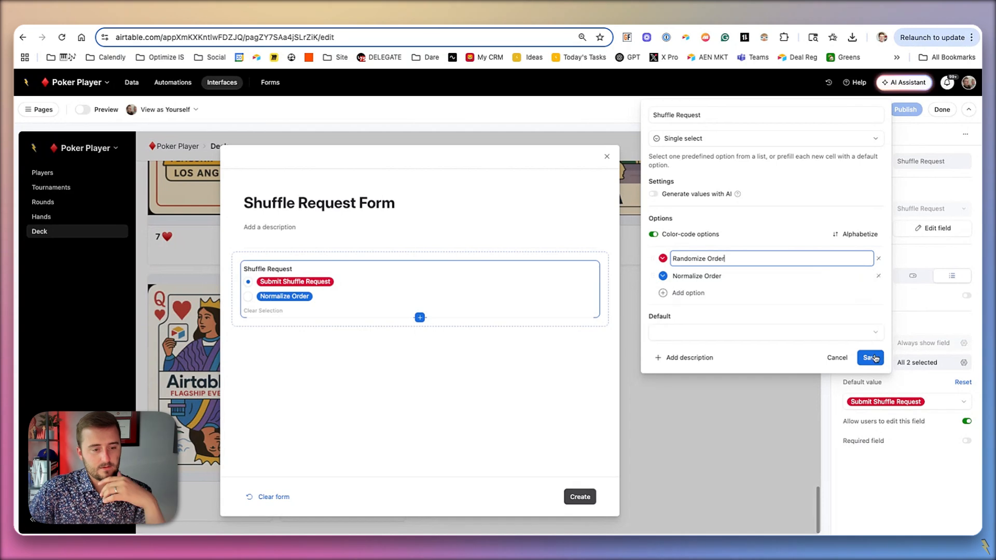
click(875, 358)
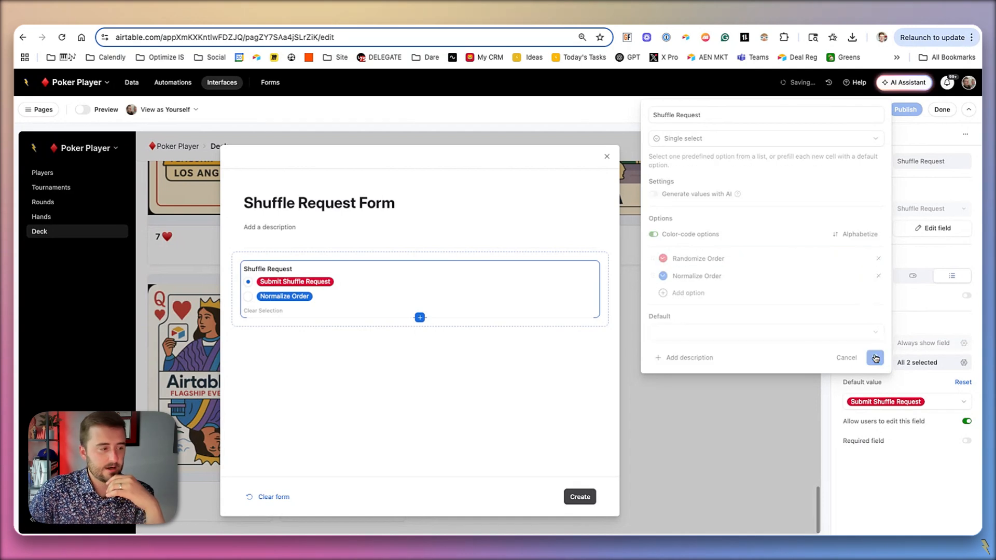
click(599, 386)
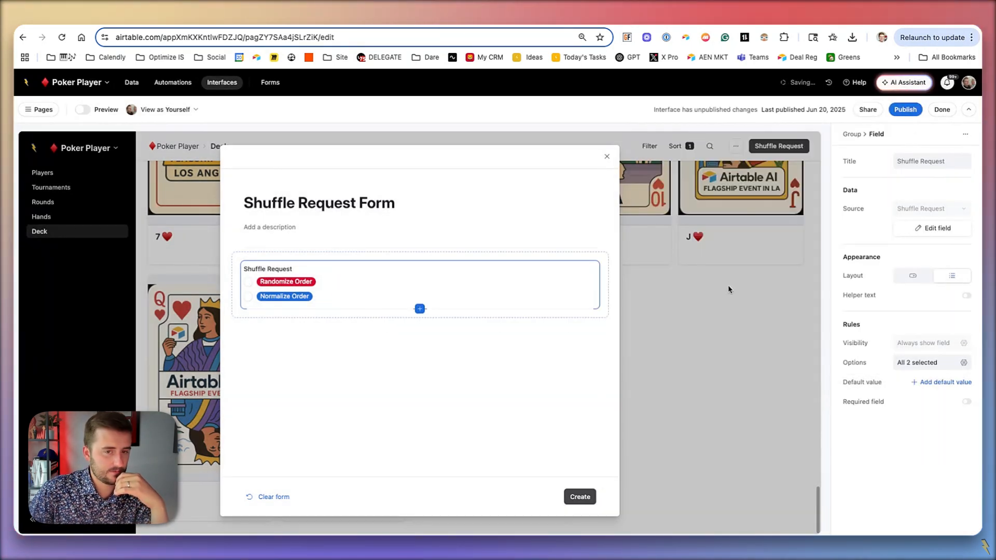
click(905, 110)
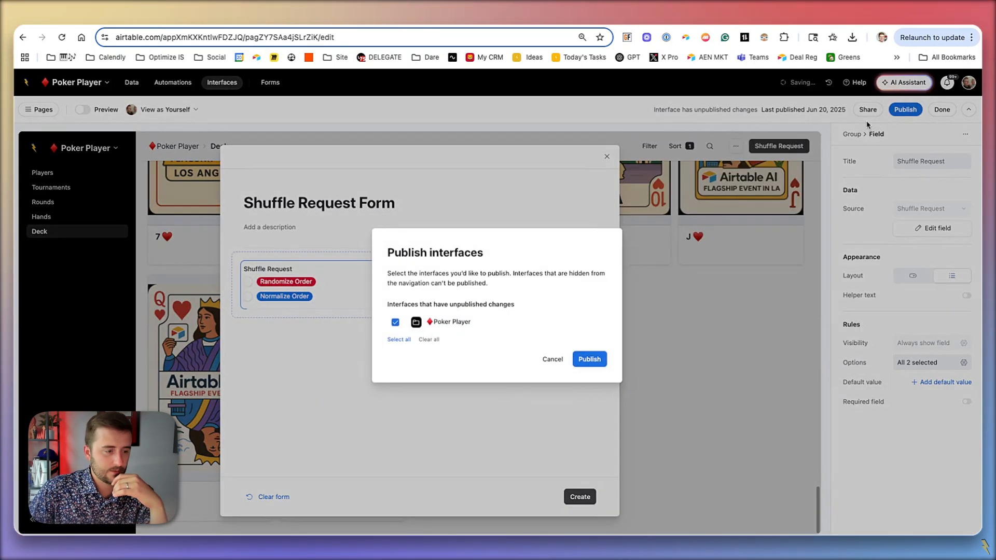
click(591, 359)
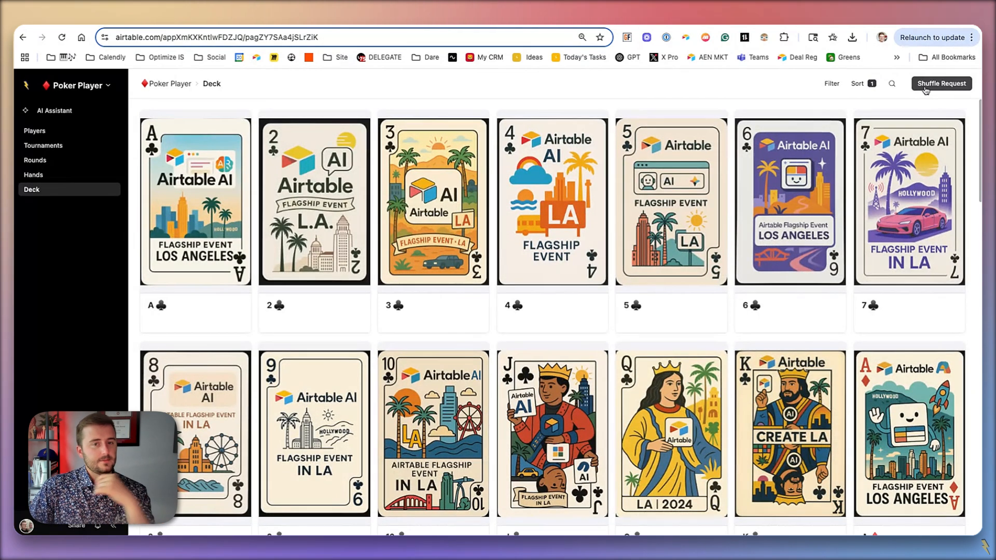
- Submit one Randomize Order request and one Normalize Order request through the published Deck page's Shuffle Request form
click(925, 89)
click(368, 204)
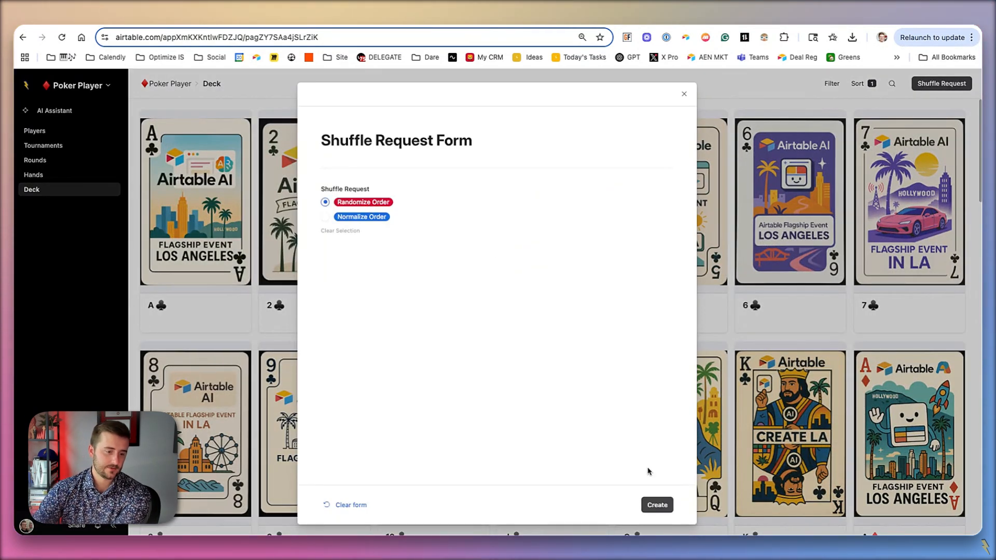
click(657, 505)
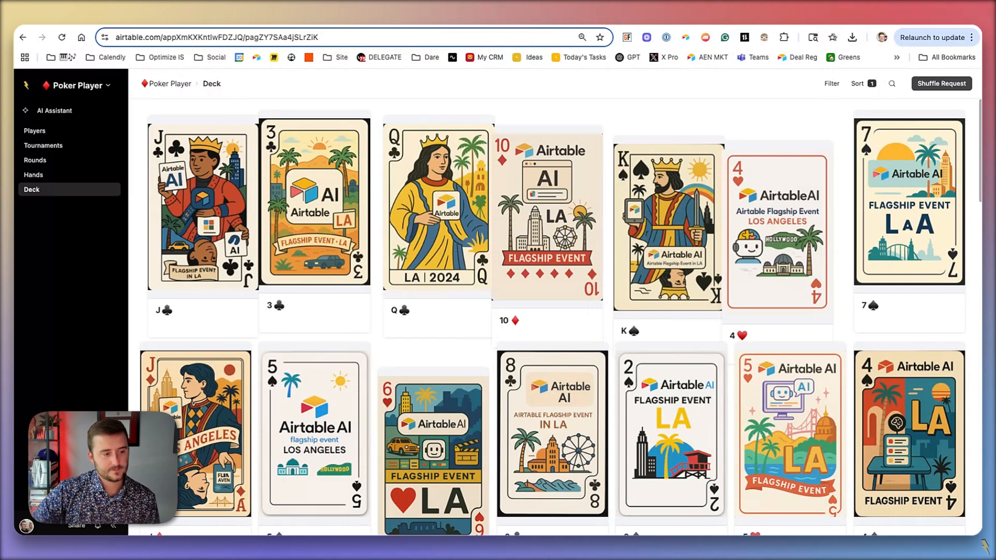
click(934, 89)
click(344, 218)
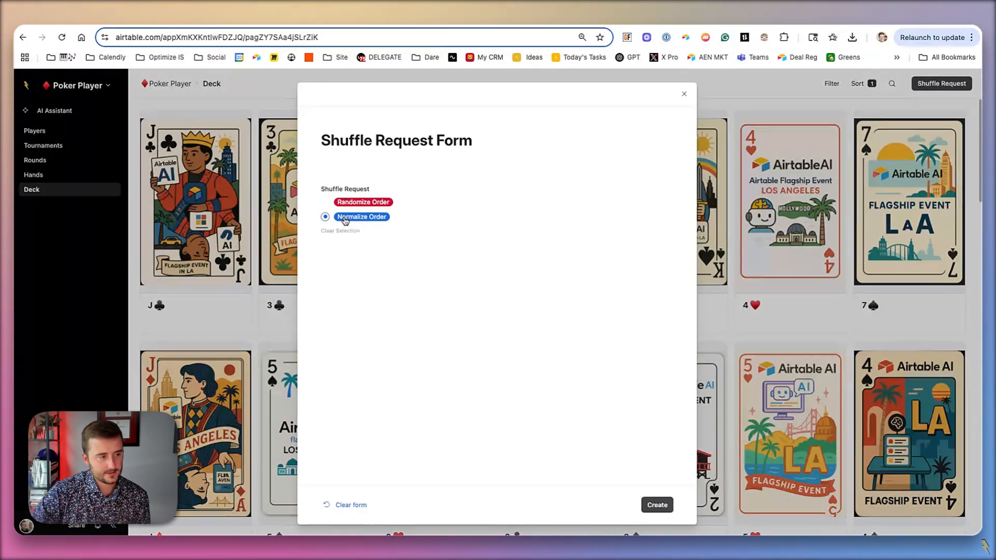
click(657, 505)
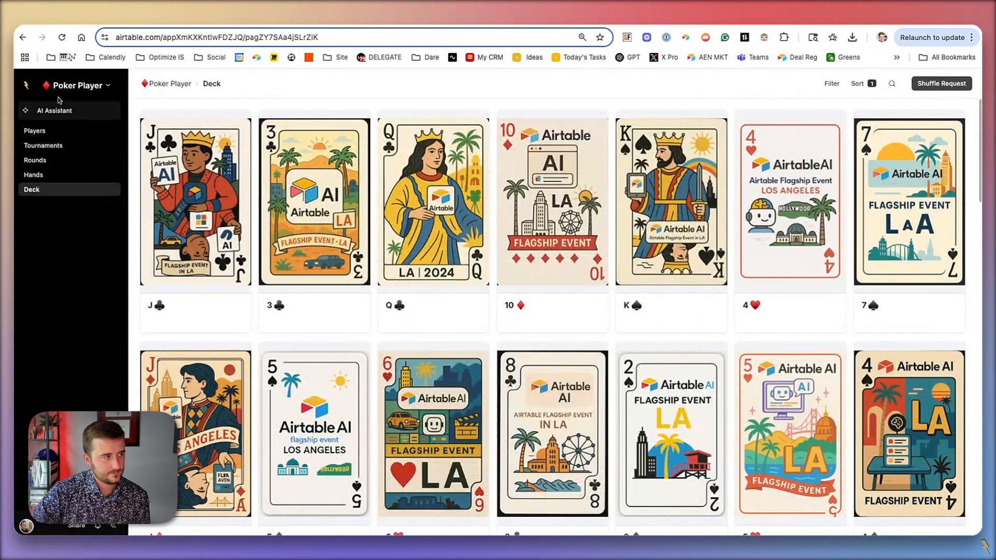
- Return to editing the Deck interface and open its Shuffle Request form
click(68, 87)
click(75, 110)
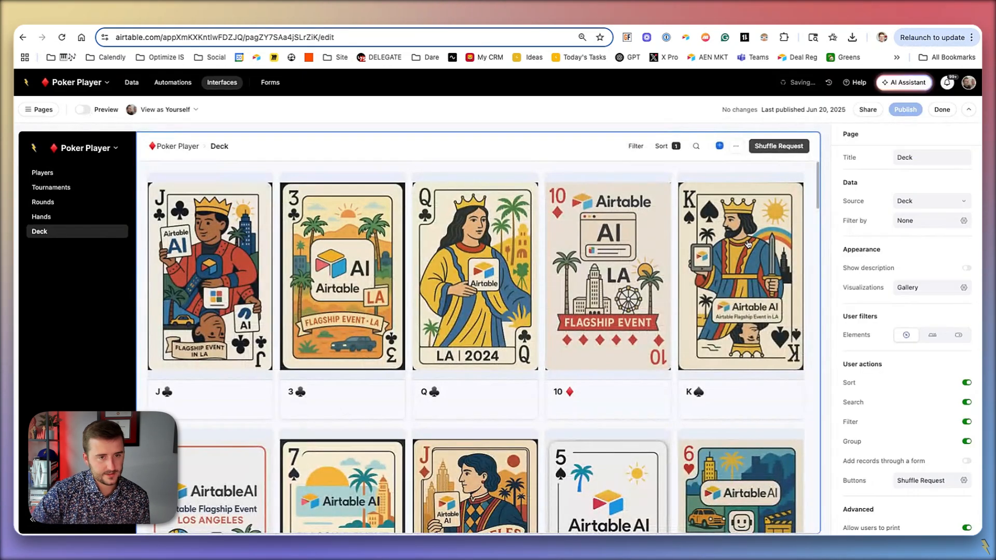
click(759, 151)
click(774, 149)
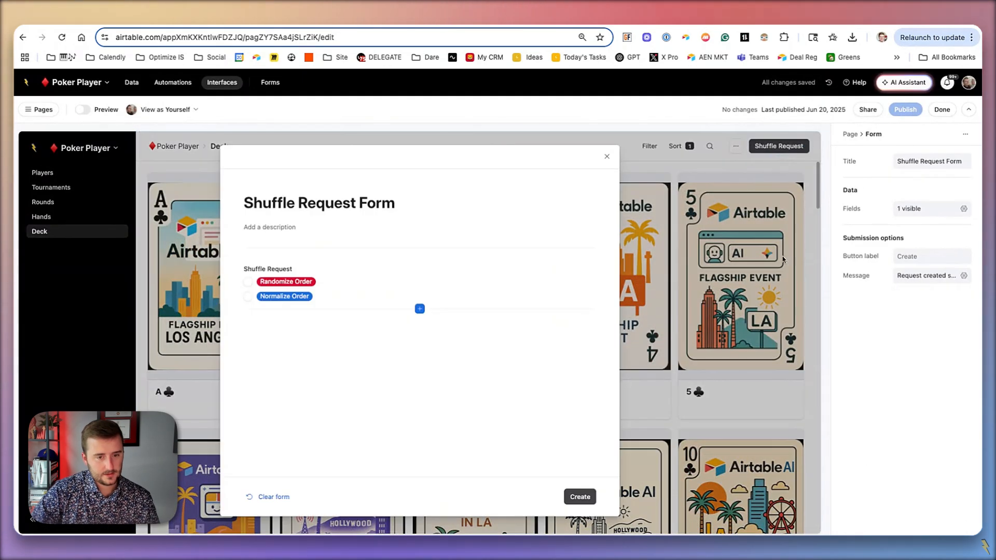
click(422, 251)
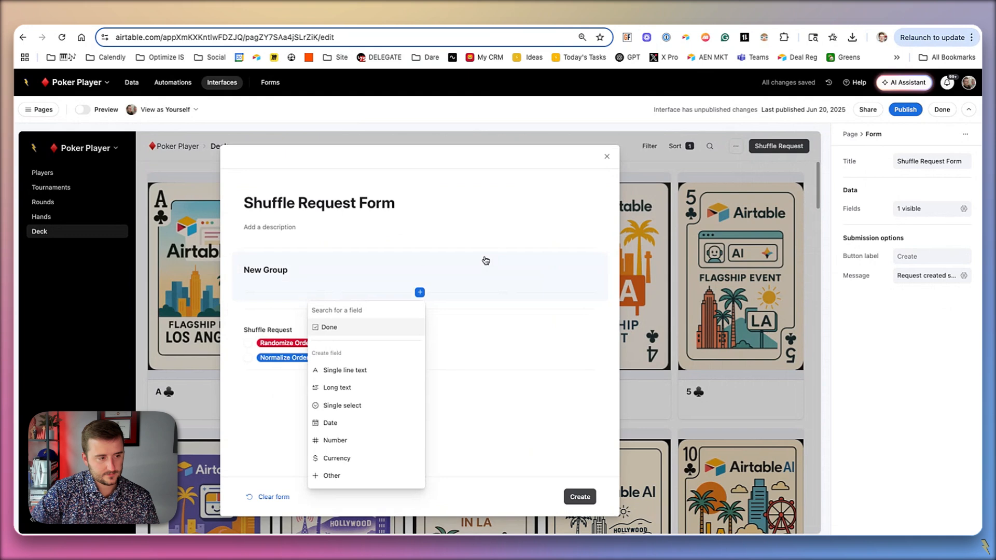
click(485, 261)
key(Delete)
- Set Randomize Order as the default value of the form's Shuffle Request field and publish the interface
click(511, 281)
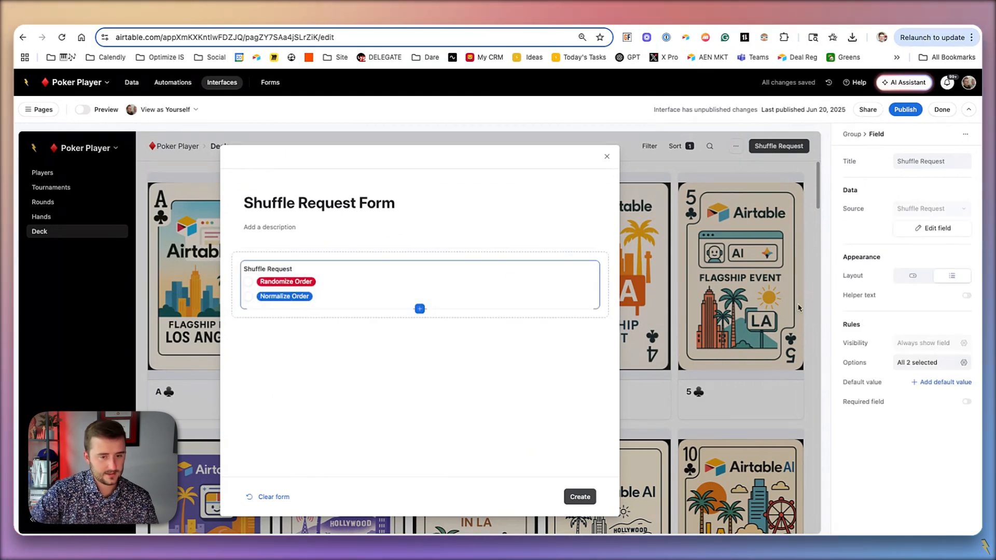
click(927, 383)
click(905, 401)
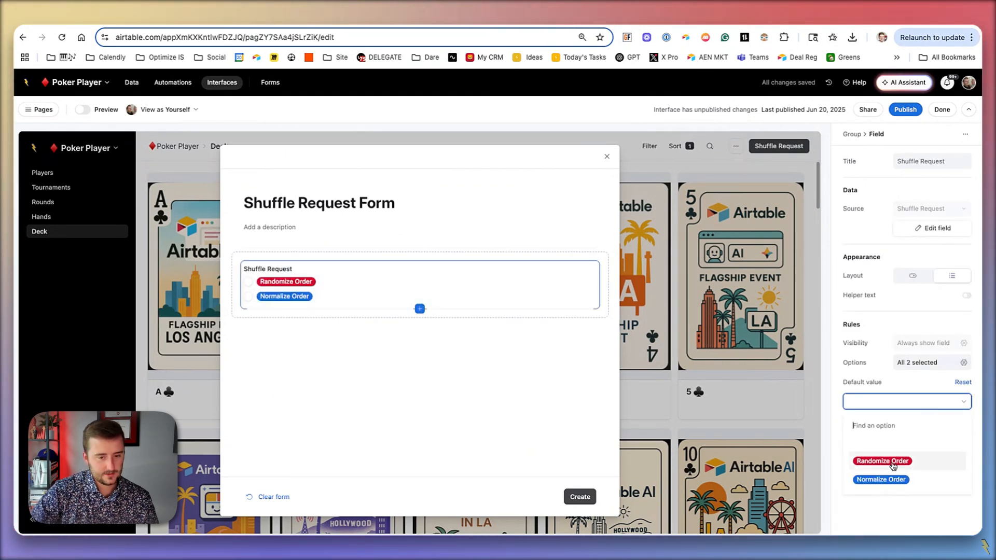
click(888, 461)
click(907, 108)
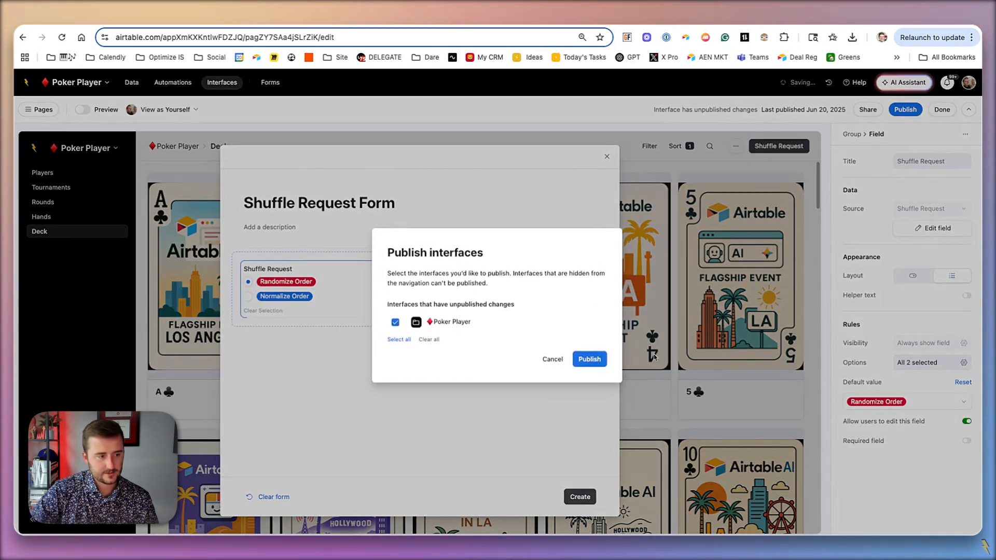
click(588, 363)
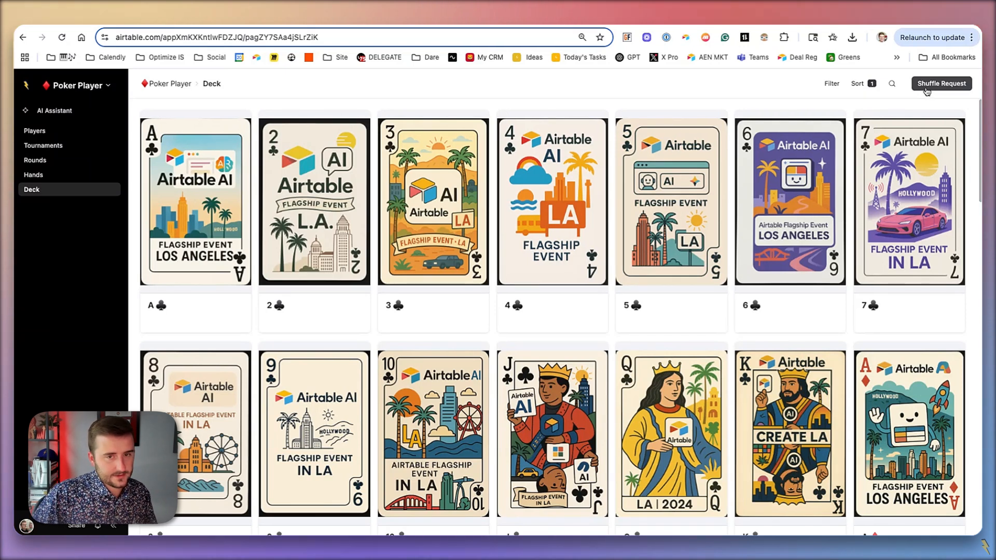
- Submit the published Shuffle Request form with its default Randomize Order selection to shuffle the deck
click(927, 89)
click(660, 510)
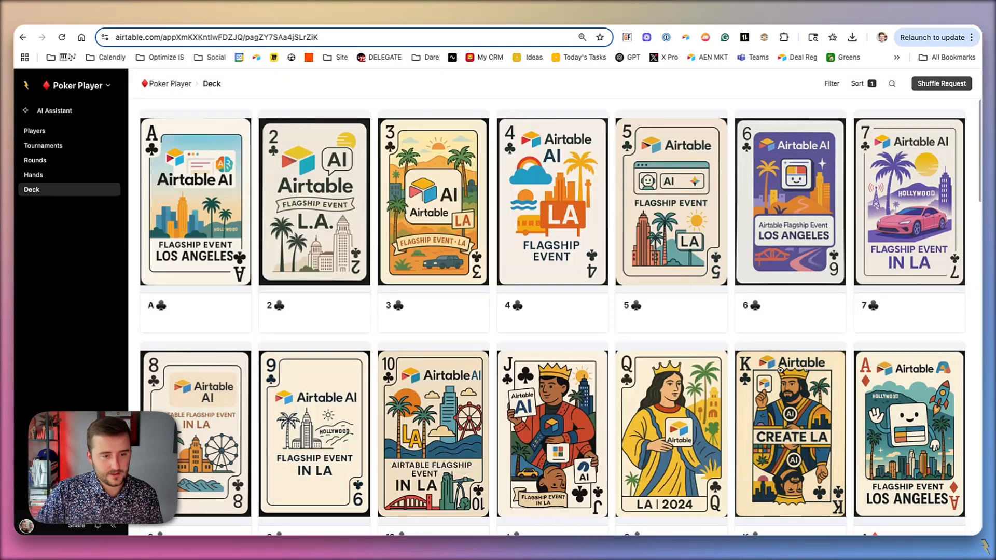
click(950, 85)
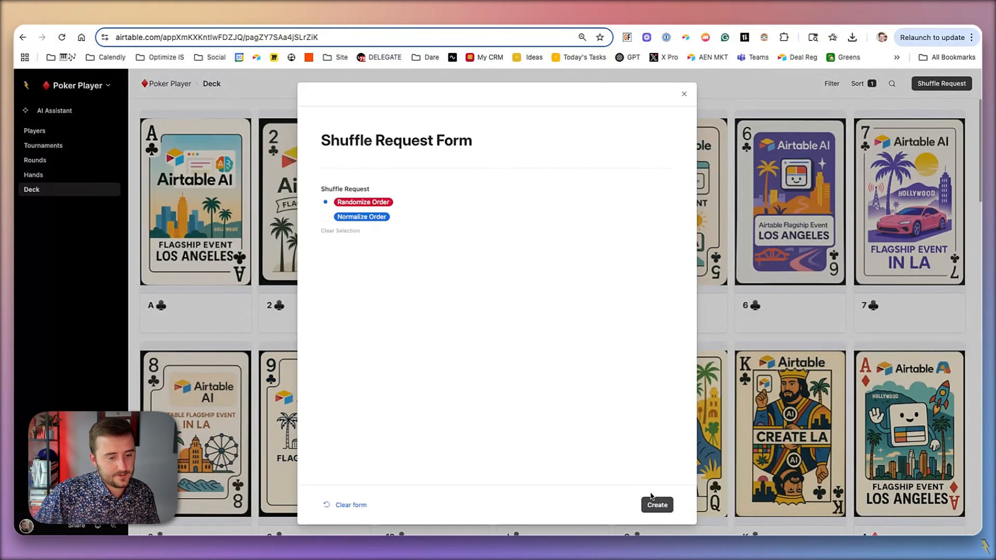
click(658, 506)
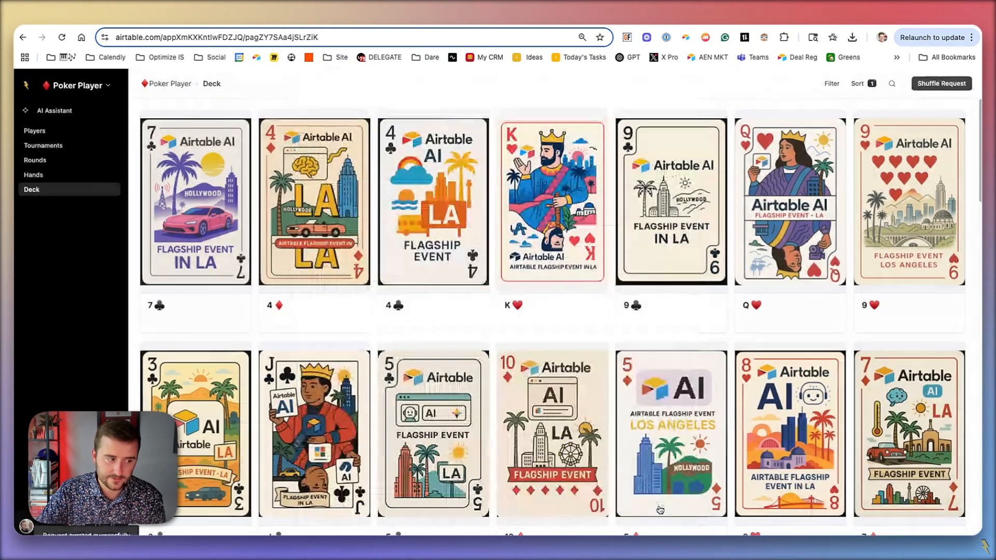
- Submit a Normalize Order request from the Deck page and review the order of the cards in the gallery
click(953, 88)
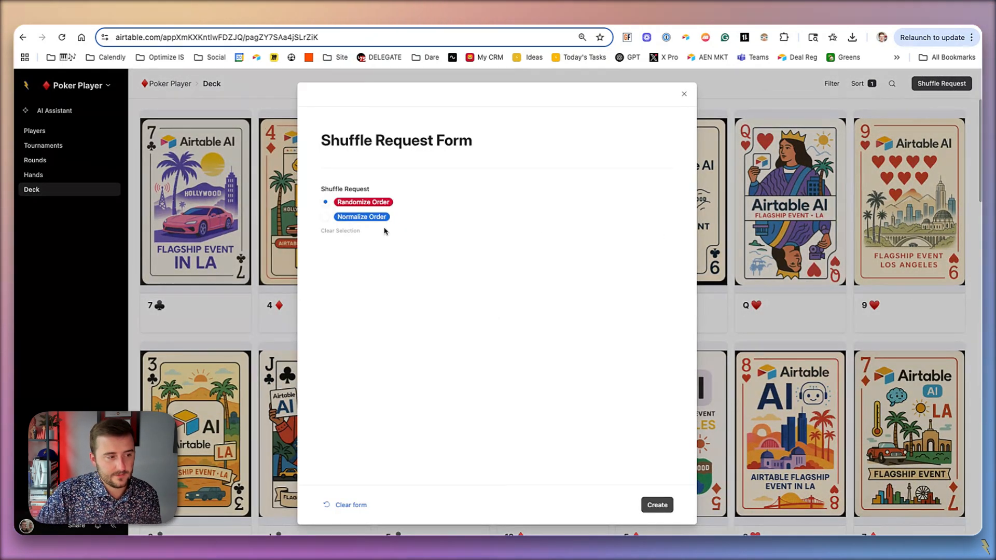
click(655, 504)
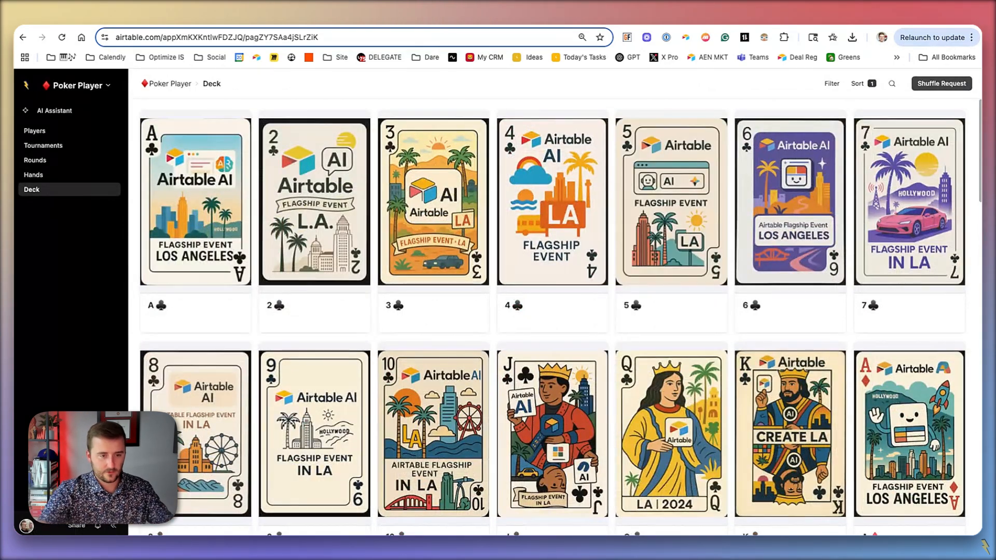
scroll(546, 455, down, 10)
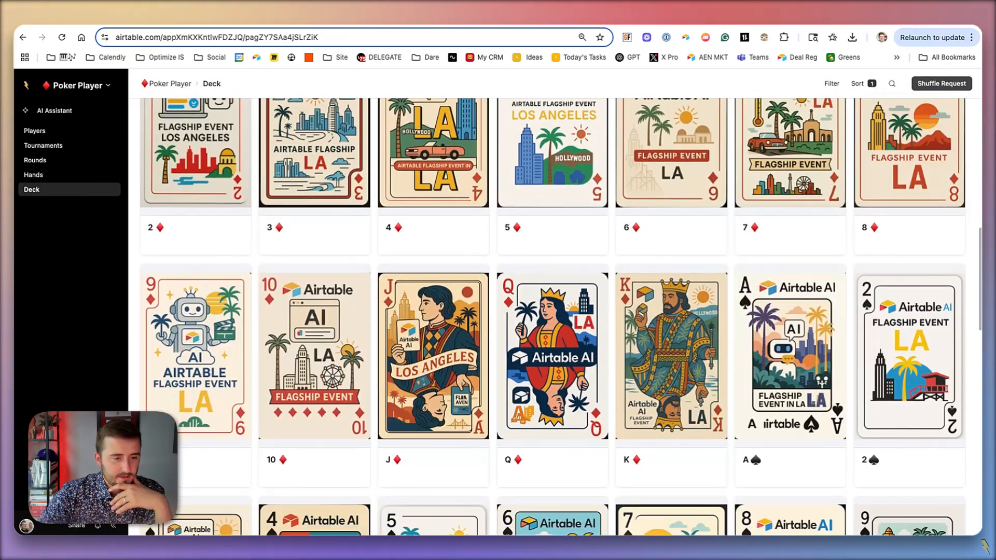
scroll(545, 455, down, 2)
scroll(584, 348, down, 2)
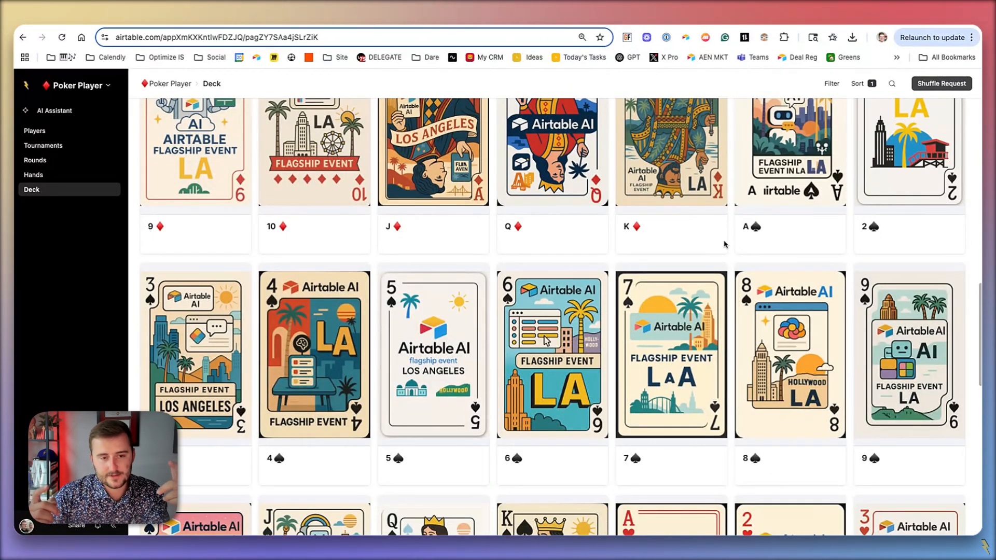
scroll(724, 244, up, 5)
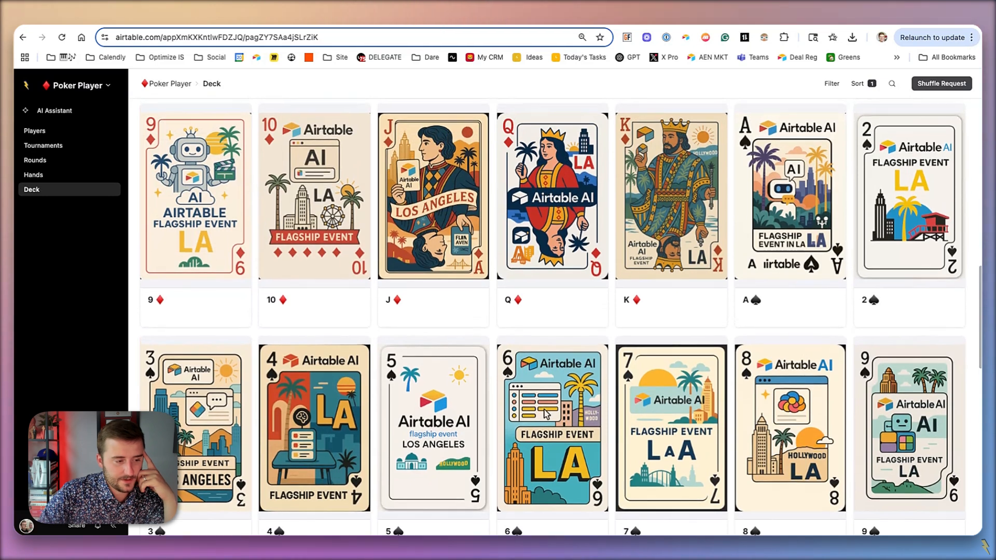
scroll(366, 277, up, 5)
scroll(438, 315, up, 2)
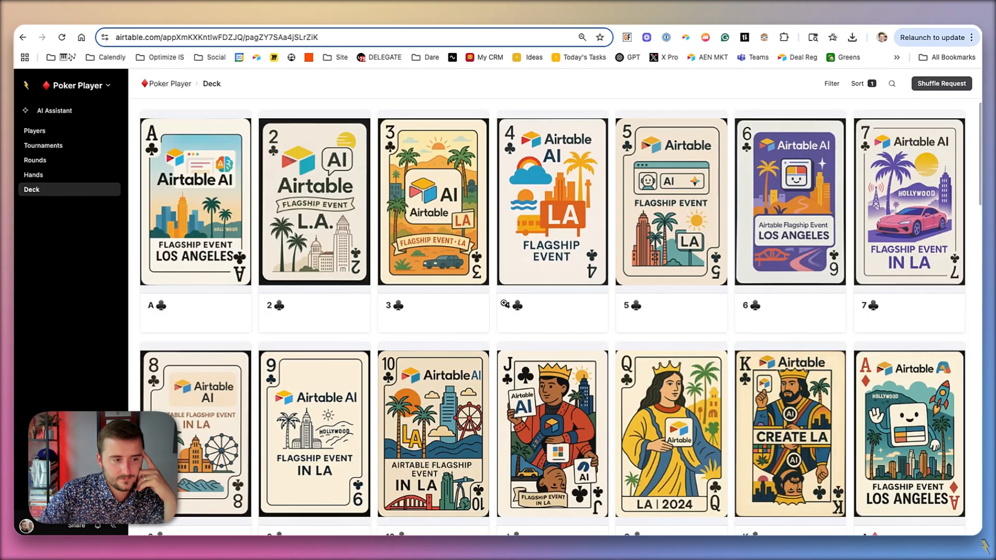